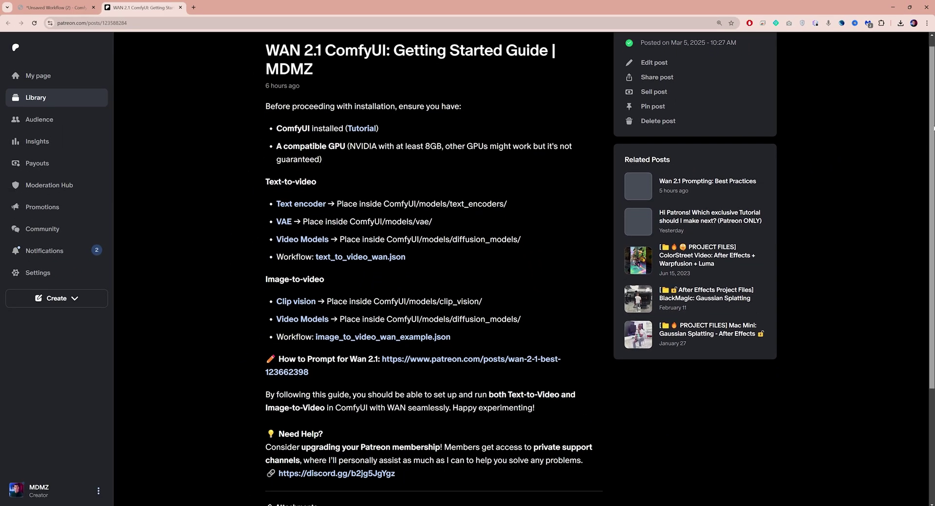
pyautogui.scroll(-2, 802, 234)
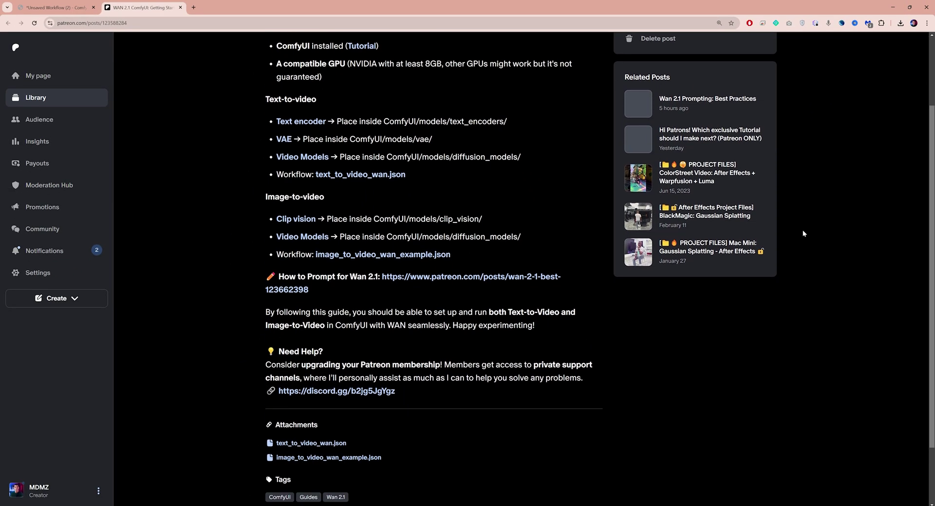
pyautogui.scroll(-2, 802, 234)
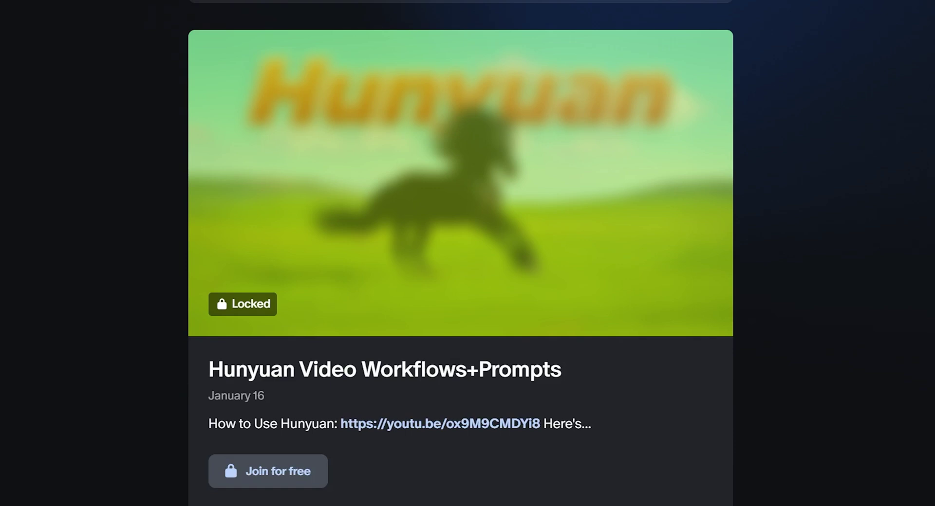
pyautogui.scroll(-10, 460, 253)
pyautogui.scroll(-5, 460, 253)
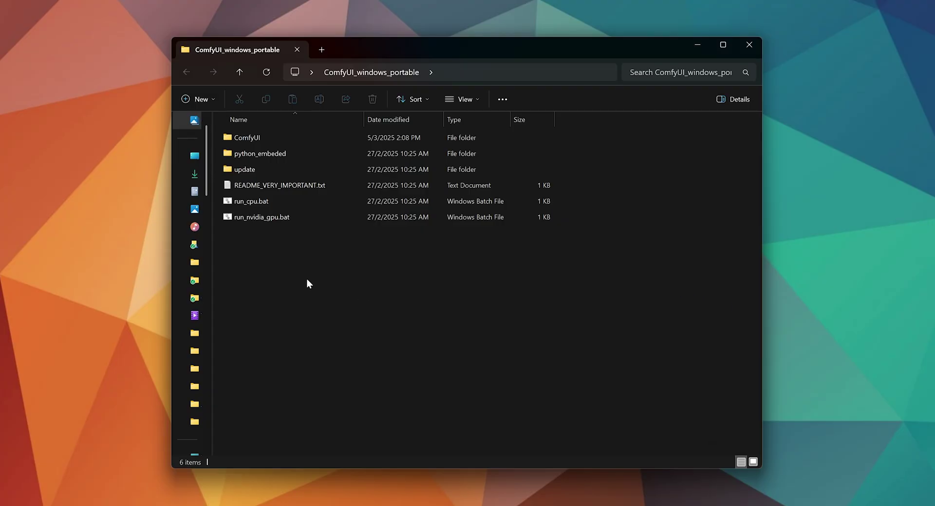
# Launch ComfyUI with run_nvidia_gpu.bat and open the ComfyUI Manager panel
pyautogui.click(265, 219)
pyautogui.doubleClick(265, 217)
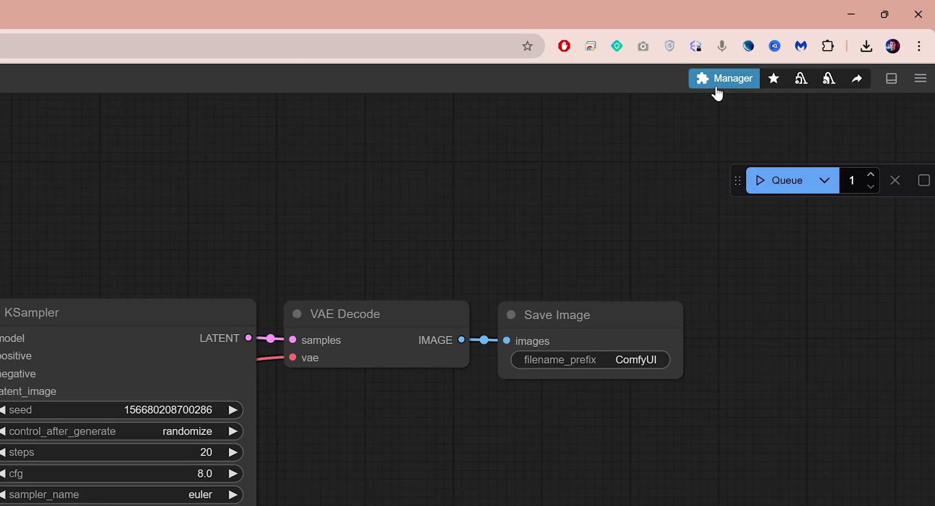
pyautogui.click(718, 80)
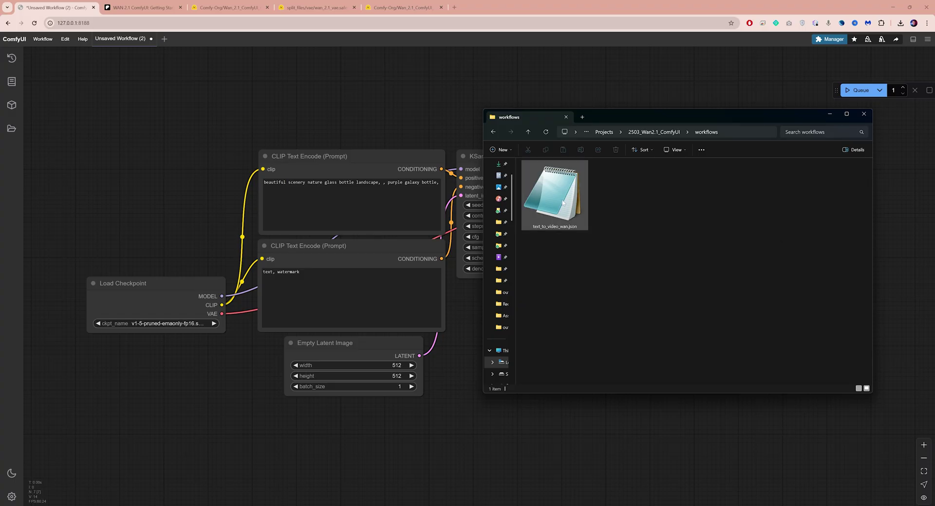
# Drop text_to_video_wan.json onto the canvas and bring its Wan model loader nodes into view
pyautogui.moveTo(556, 195); pyautogui.dragTo(206, 237)
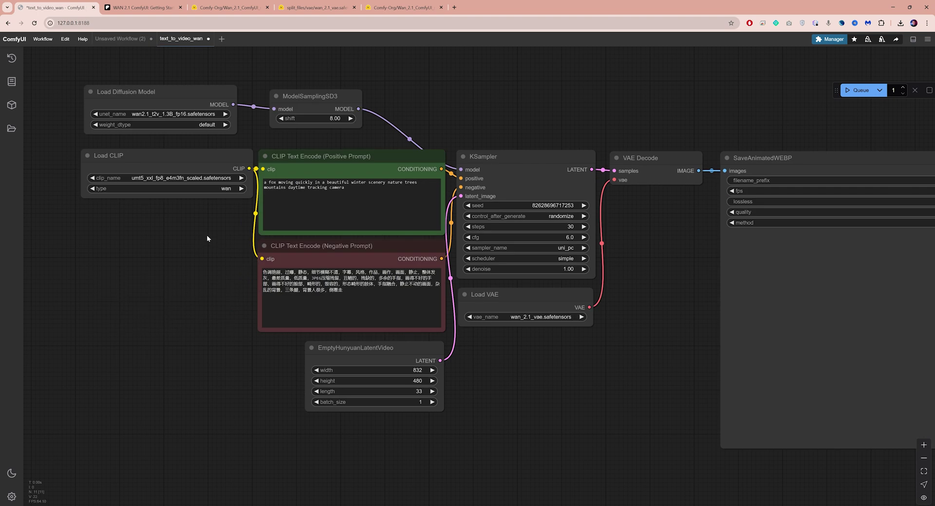
pyautogui.scroll(3, 103, 101)
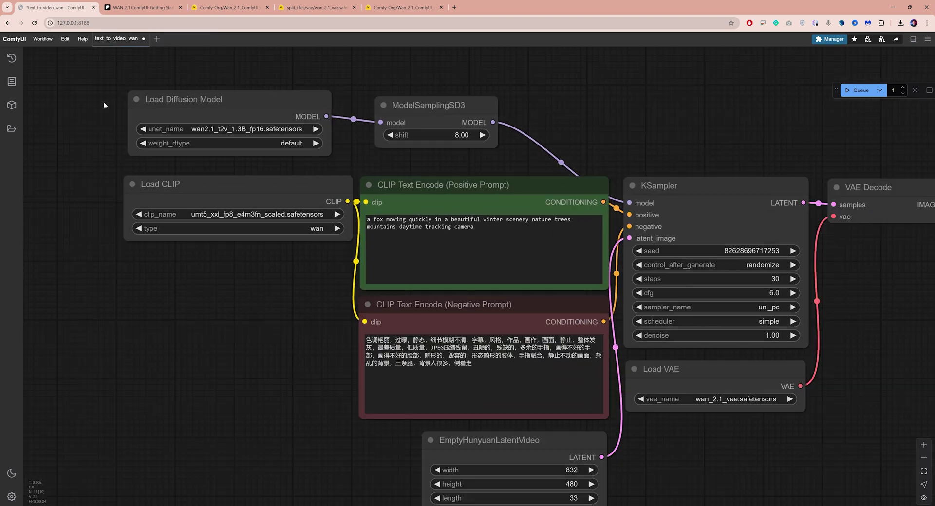
pyautogui.moveTo(107, 143); pyautogui.dragTo(113, 166)
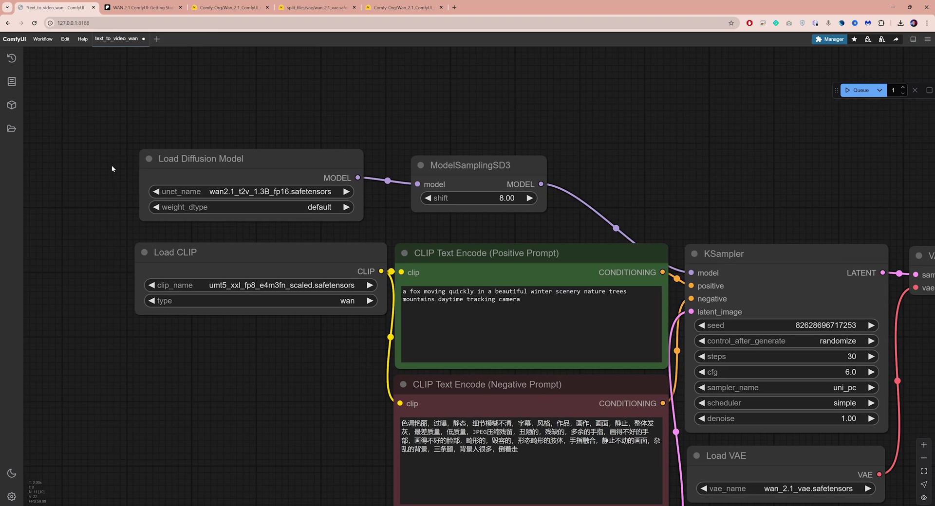
# Select wan2.1_t2v_14B_fp8_e4m3fn as the diffusion model and keep umt5_xxl_fp8_e4m3fn_scaled as text encoder
pyautogui.click(322, 193)
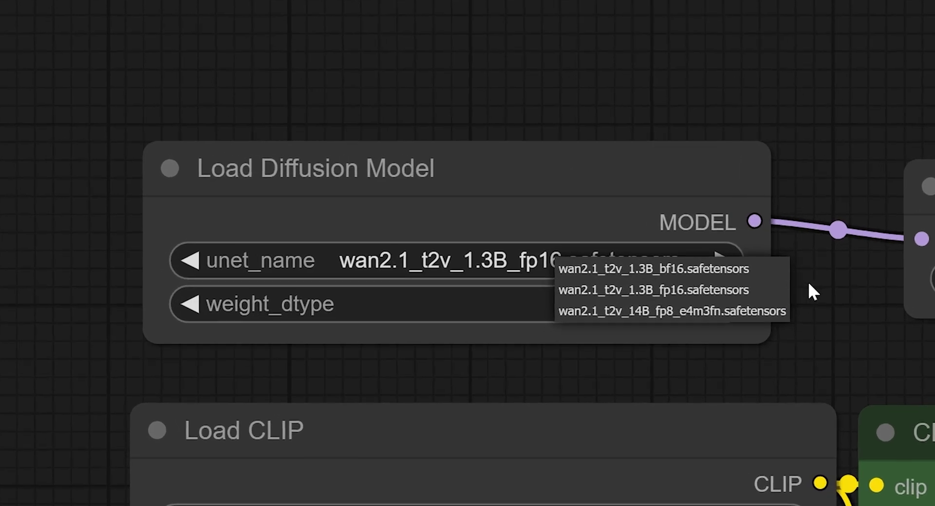
pyautogui.click(643, 311)
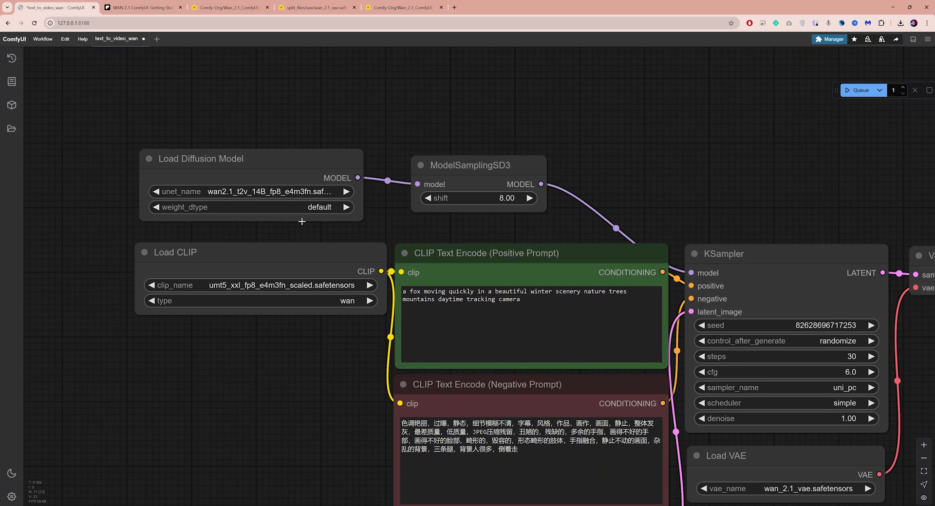
pyautogui.scroll(1, 258, 346)
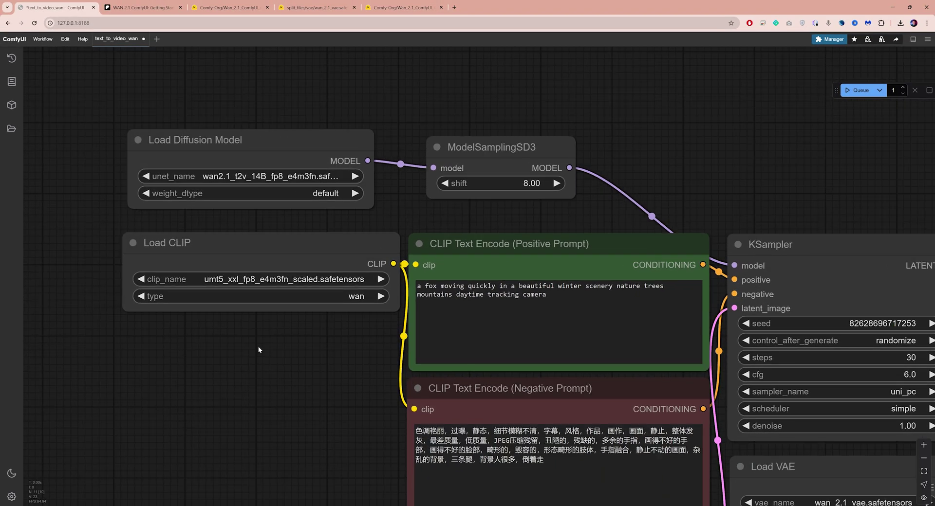
pyautogui.click(300, 281)
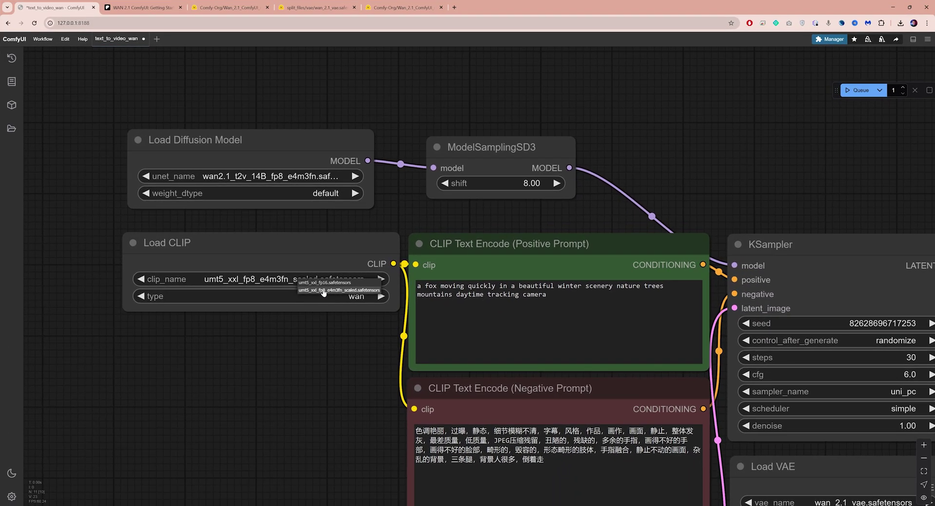
pyautogui.click(323, 291)
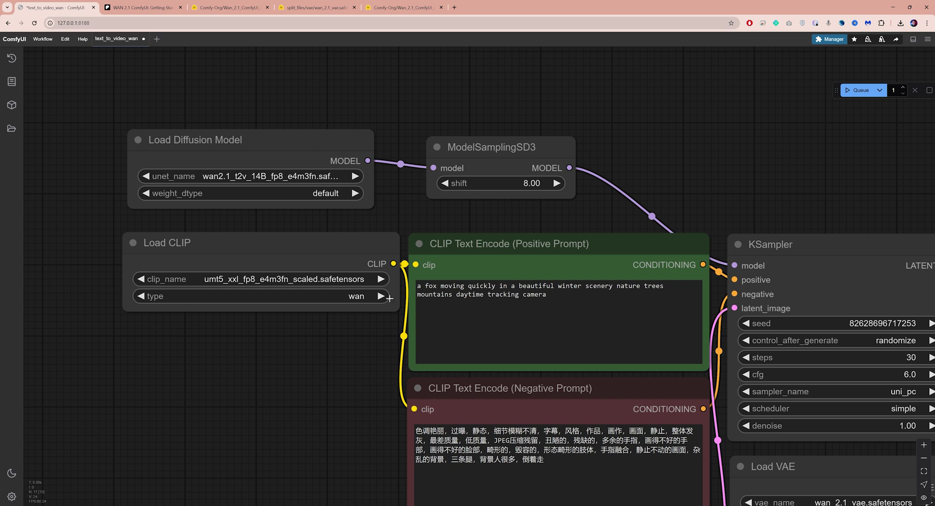
# Replace the fox positive prompt with the pasted neon-lit Tokyo night-street prompt
pyautogui.moveTo(742, 205); pyautogui.dragTo(568, 171)
pyautogui.tripleClick(330, 261)
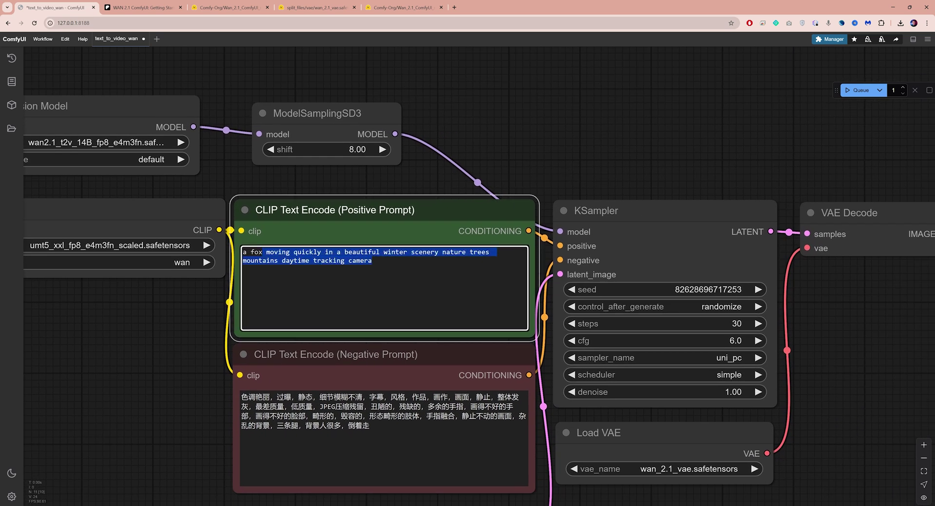
pyautogui.press('BackSpace')
pyautogui.write('A young woman walks down a busy Tokyo street at night, facing the camera, surrounded by glowing neon signs. she carries a small backpack and looks up at the towering buildings. The camera follows closely, capturing the crowd and lights around her')
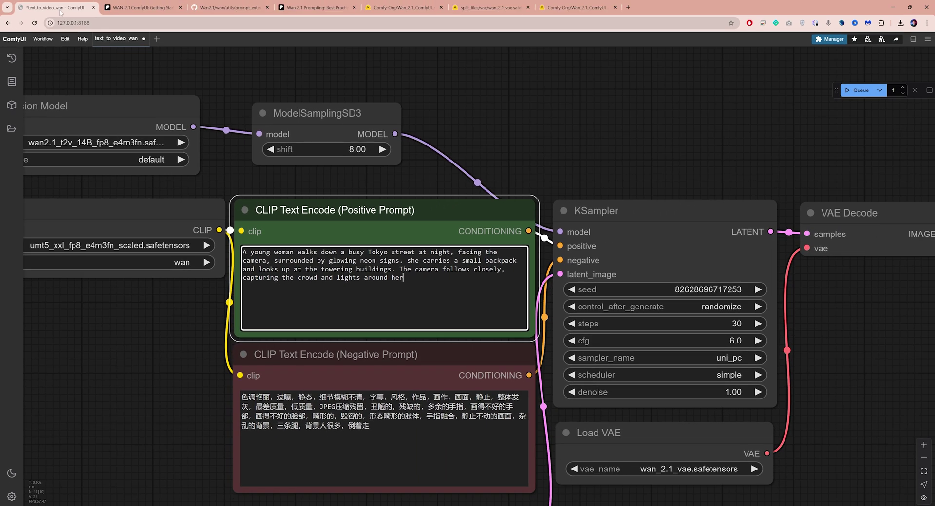
pyautogui.scroll(-5, 134, 319)
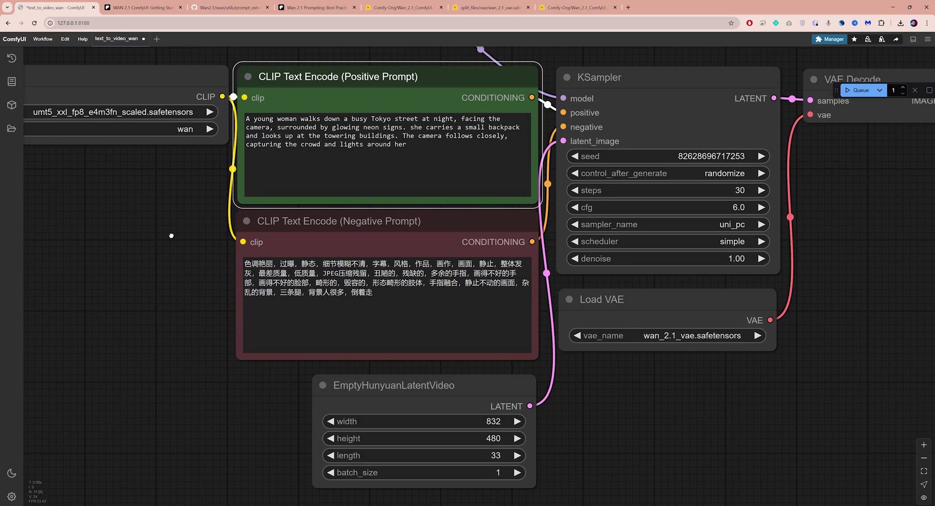
pyautogui.moveTo(370, 283)
pyautogui.mouseDown()
pyautogui.moveTo(253, 273)
pyautogui.moveTo(242, 253)
pyautogui.moveTo(363, 283)
pyautogui.mouseUp()
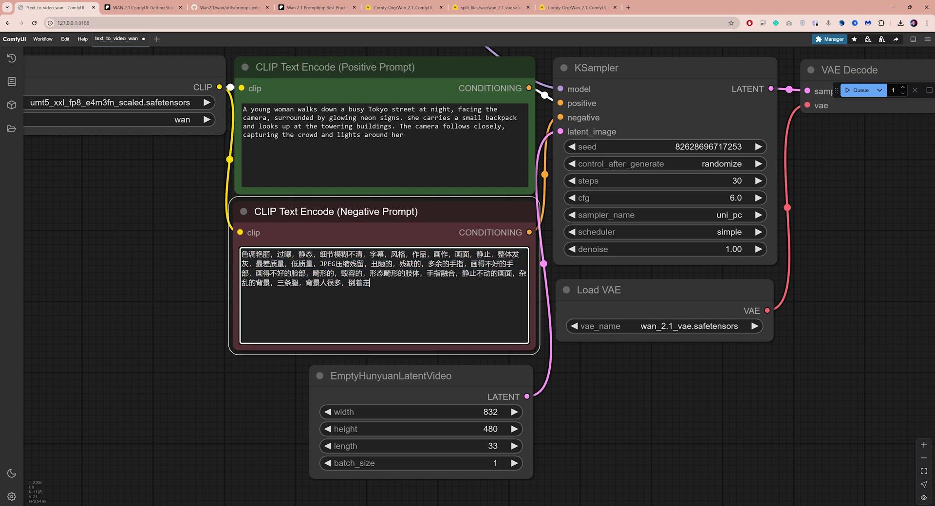
pyautogui.scroll(-2, 603, 395)
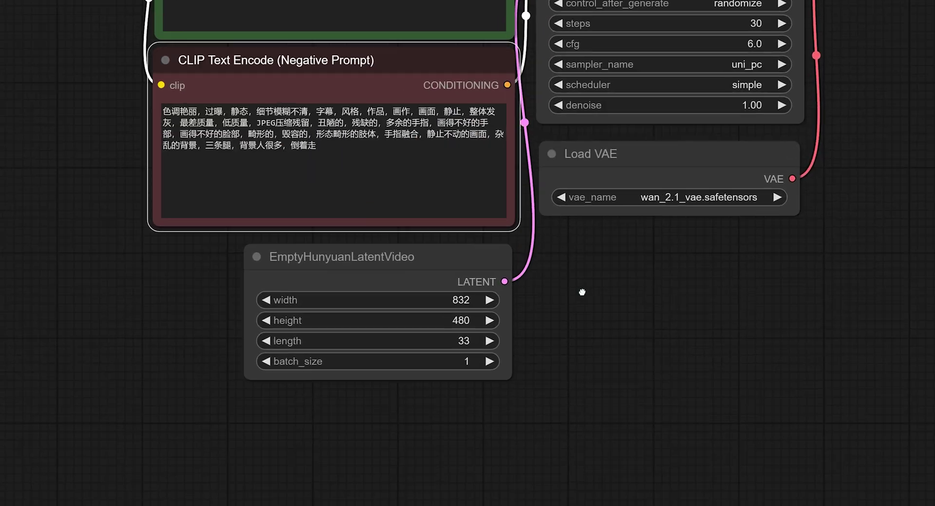
# Set the empty latent video width to 960 and height to 512
pyautogui.scroll(2, 335, 365)
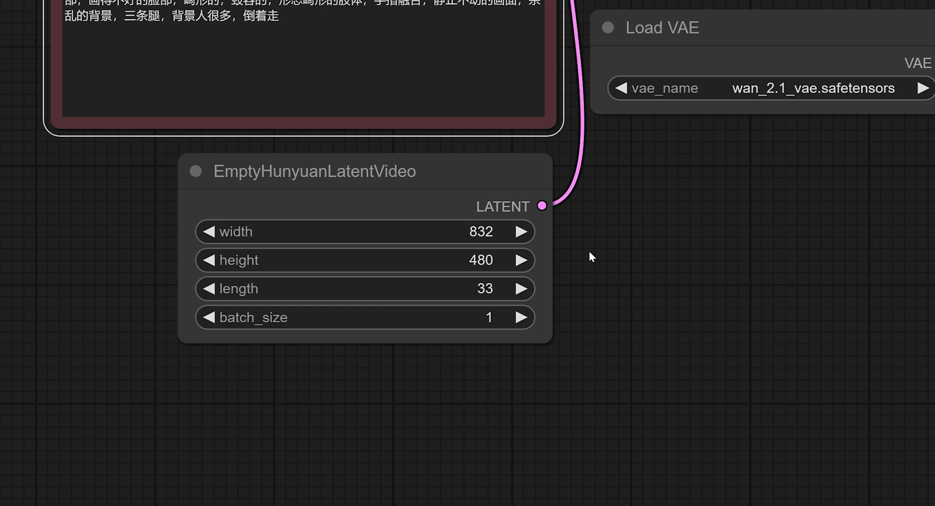
pyautogui.click(486, 234)
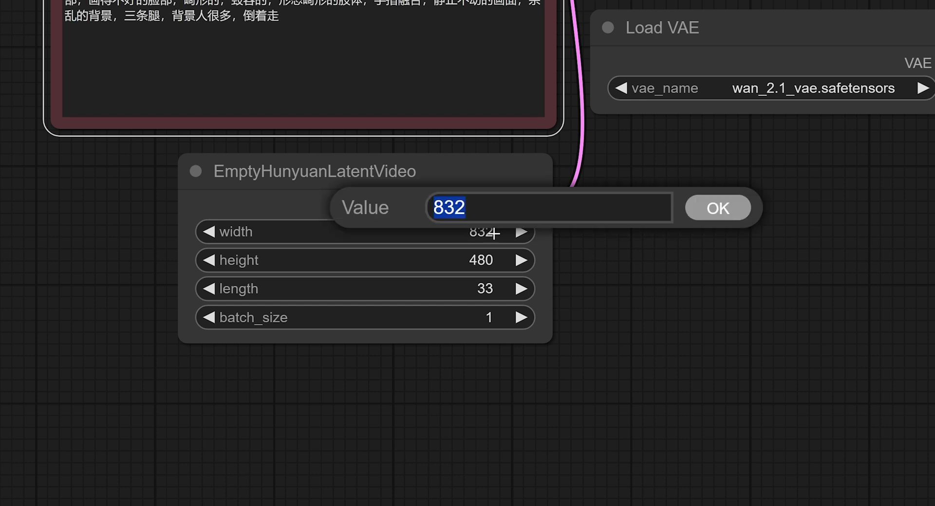
pyautogui.write('960')
pyautogui.press('Return')
pyautogui.click(471, 257)
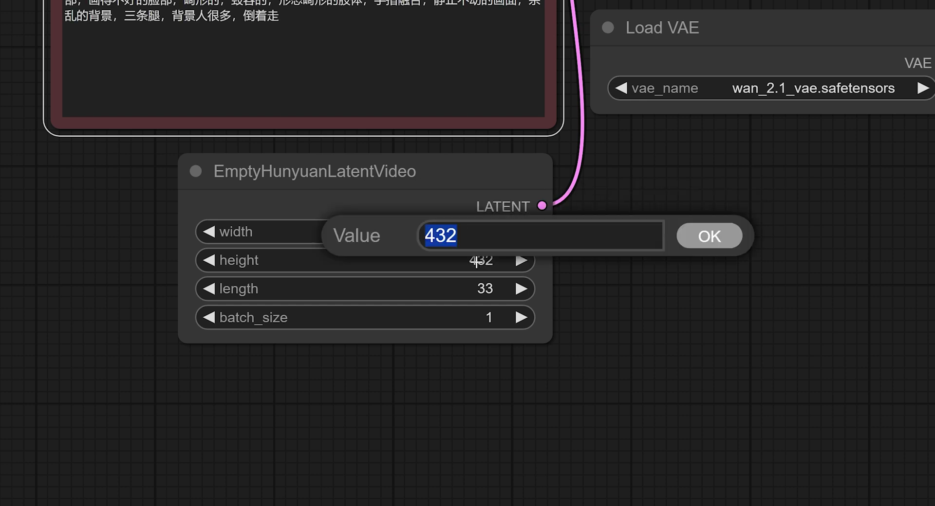
pyautogui.write('512')
pyautogui.press('Return')
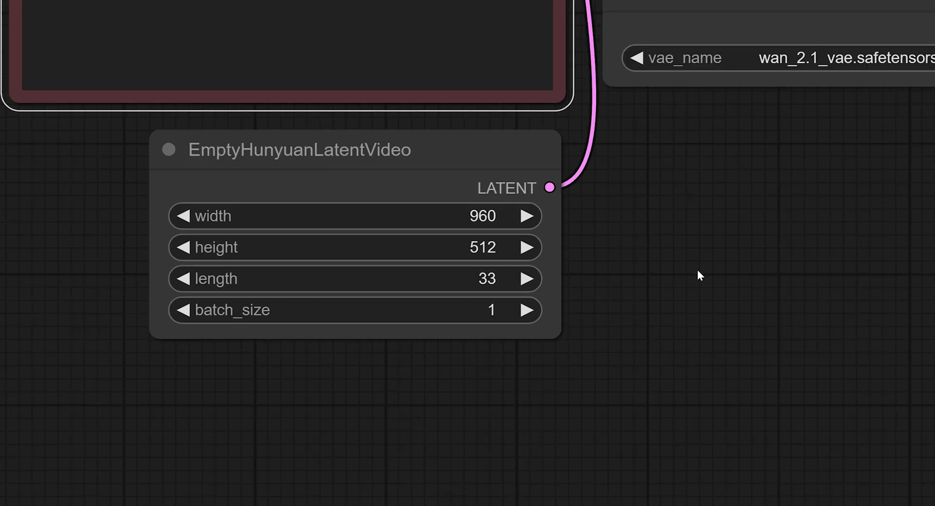
# Adjust the video length to 65 frames
pyautogui.click(525, 279)
pyautogui.click(525, 279)
pyautogui.click(525, 279)
pyautogui.click(525, 279)
pyautogui.click(524, 279)
pyautogui.click(525, 279)
pyautogui.click(524, 279)
pyautogui.click(524, 279)
pyautogui.click(525, 279)
pyautogui.click(190, 281)
pyautogui.click(191, 283)
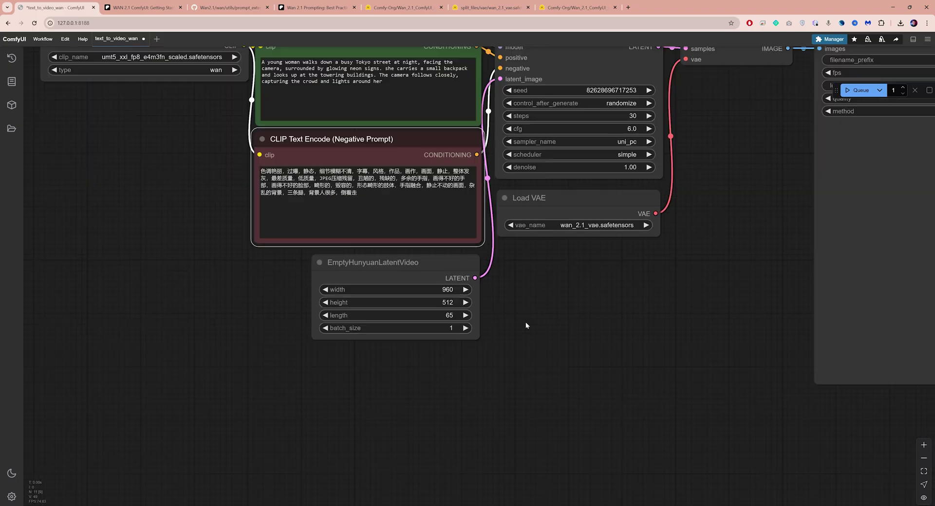
# Review the whole workflow, including the 30-step uni_pc KSampler and decode nodes
pyautogui.scroll(-2, 524, 322)
pyautogui.moveTo(523, 324); pyautogui.dragTo(343, 298)
pyautogui.scroll(4, 758, 173)
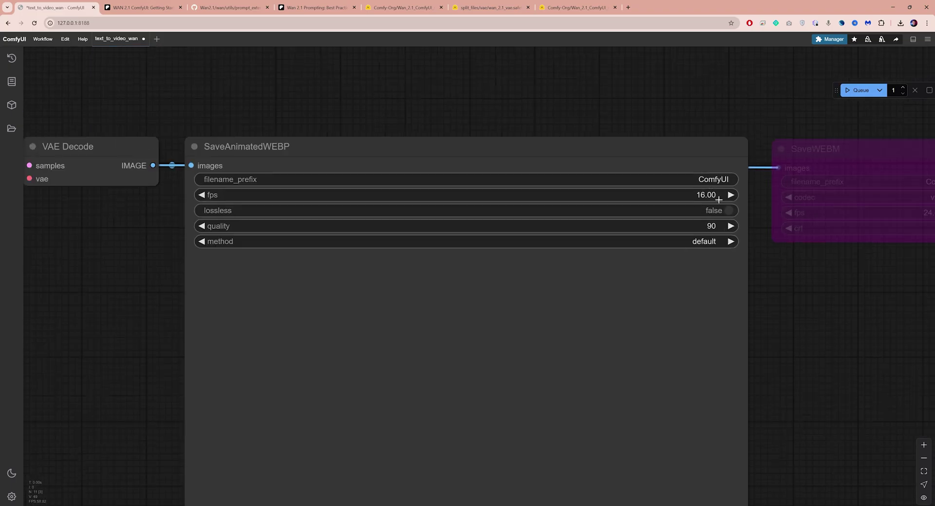
pyautogui.scroll(-6, 720, 196)
pyautogui.moveTo(384, 369); pyautogui.dragTo(612, 296)
pyautogui.scroll(7, 547, 325)
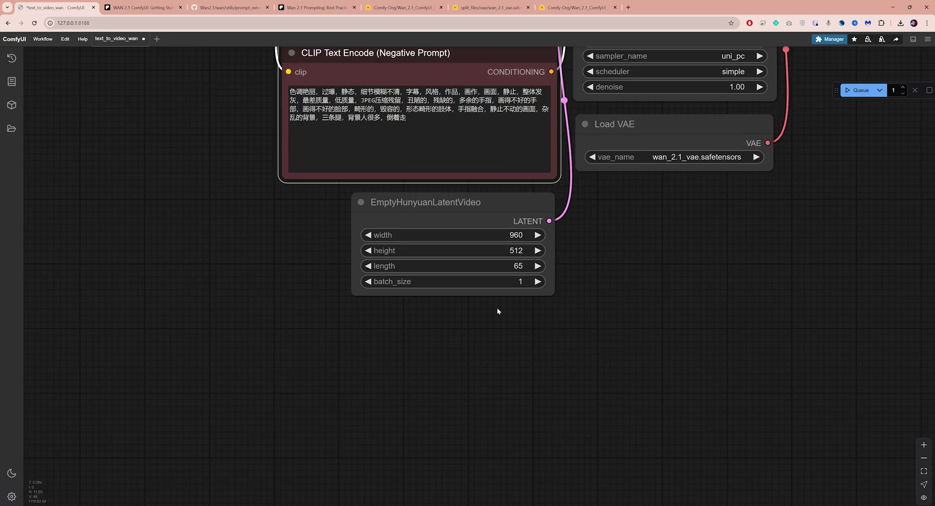
pyautogui.moveTo(496, 308); pyautogui.dragTo(477, 382)
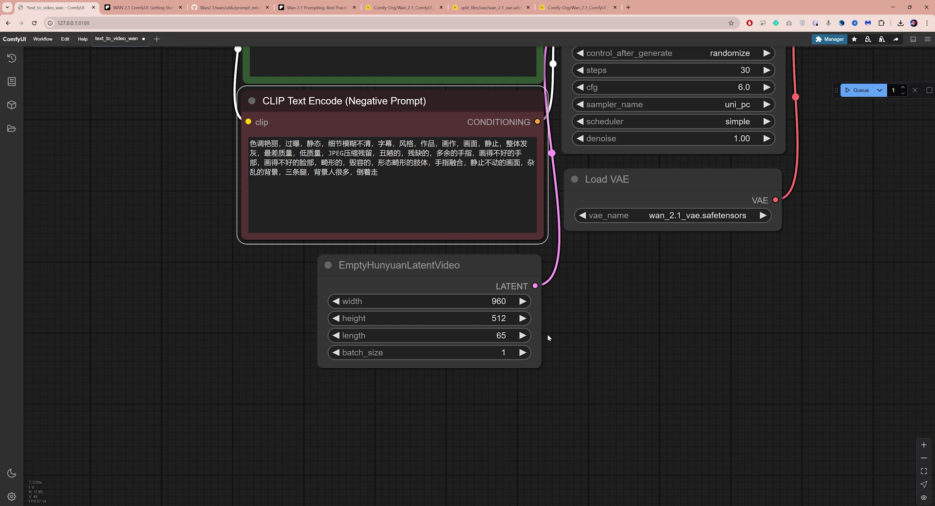
pyautogui.moveTo(808, 132); pyautogui.dragTo(648, 312)
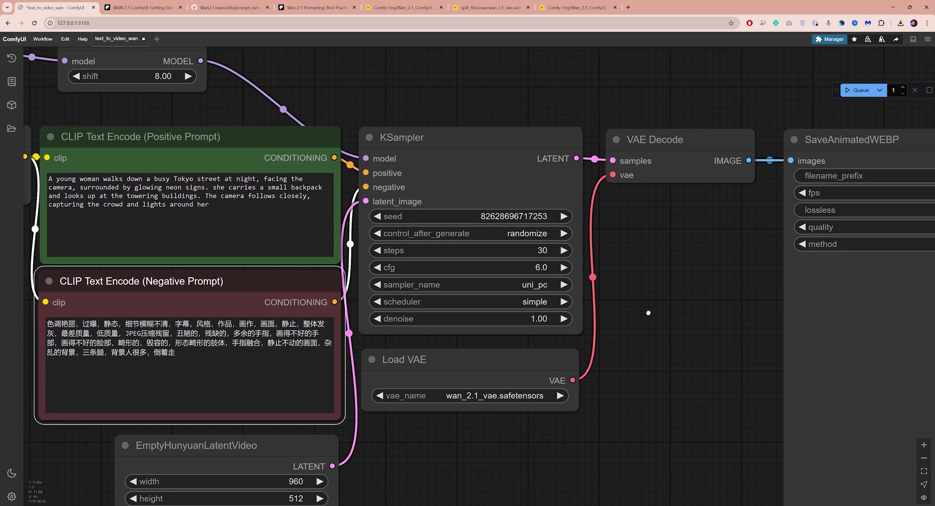
pyautogui.click(543, 251)
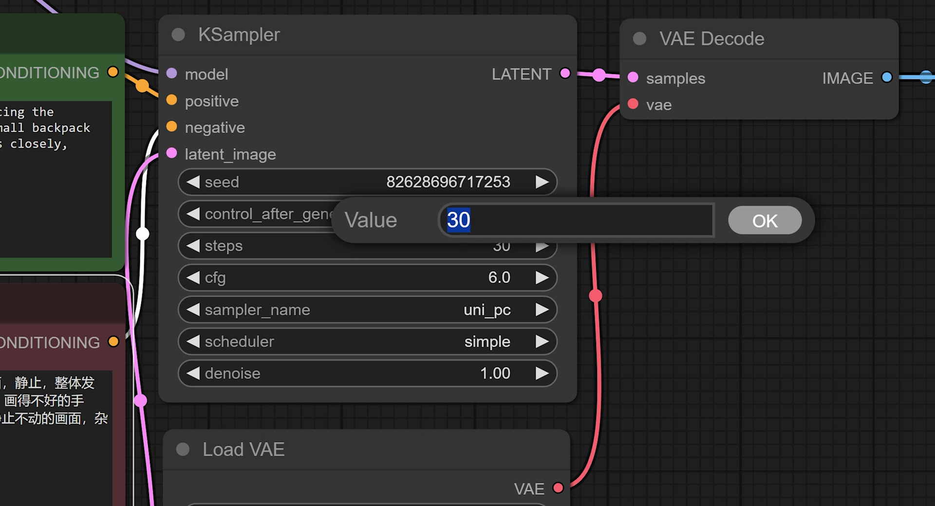
pyautogui.click(750, 225)
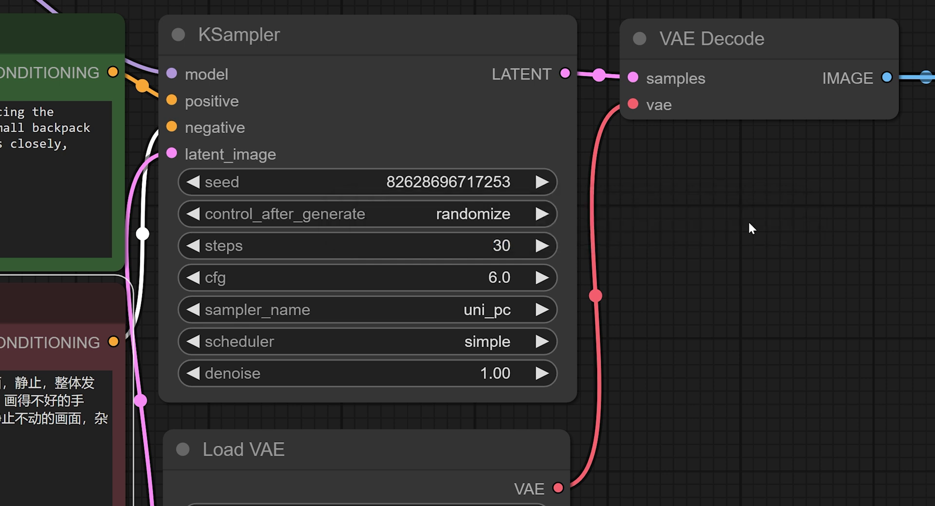
pyautogui.click(499, 277)
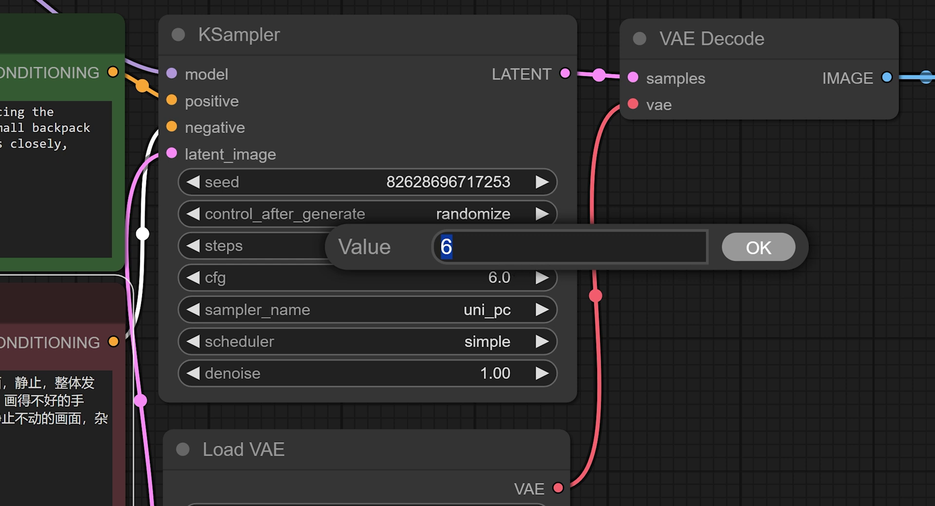
pyautogui.click(760, 244)
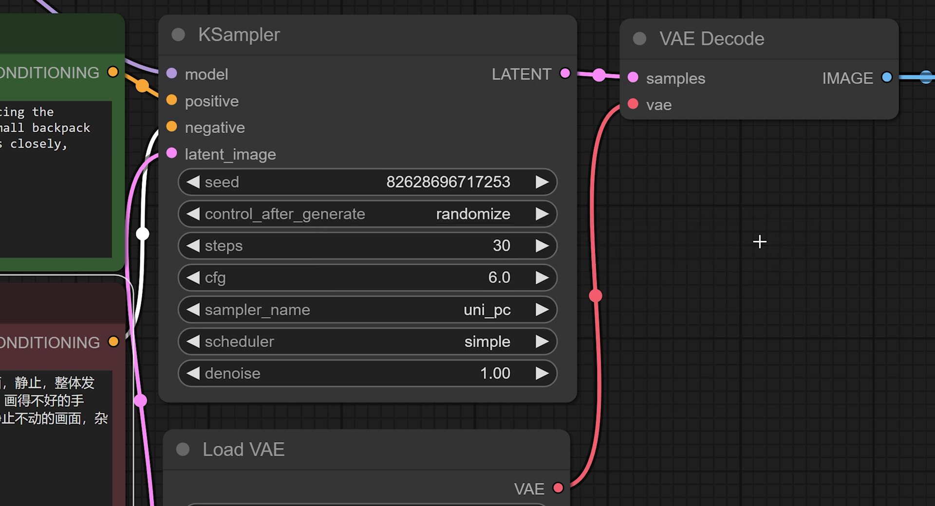
pyautogui.click(494, 311)
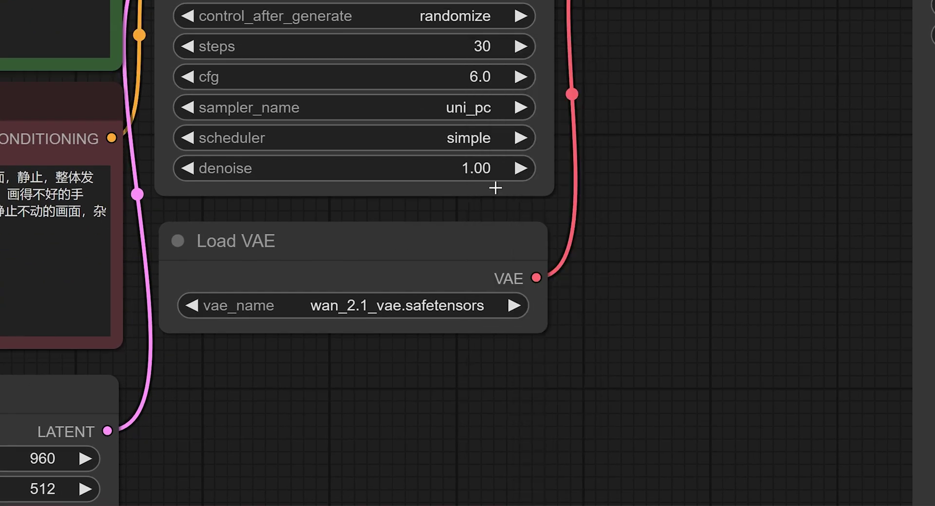
pyautogui.click(469, 140)
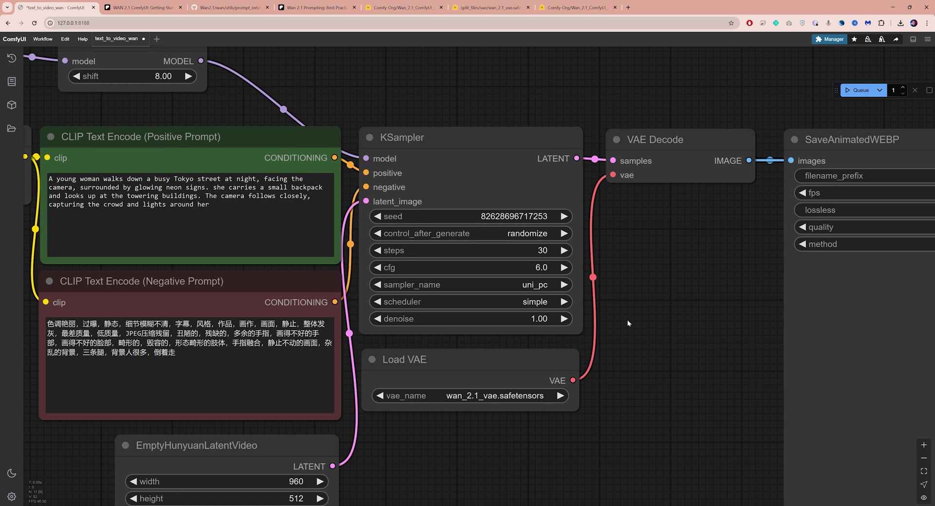
# Set the SaveAnimatedWEBP filename prefix to Wan and quality to 100
pyautogui.moveTo(725, 325); pyautogui.dragTo(102, 310)
pyautogui.scroll(-5, 438, 156)
pyautogui.click(672, 167)
pyautogui.write('Wan')
pyautogui.press('Return')
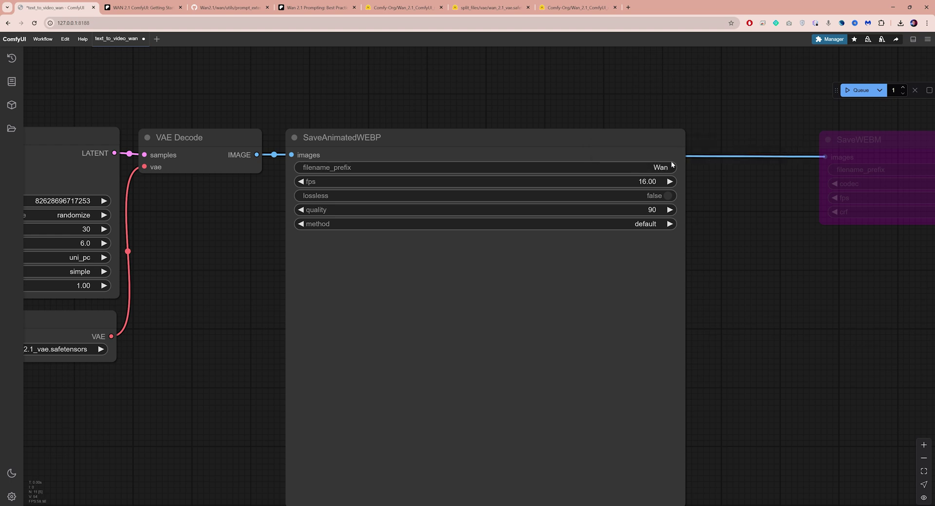
pyautogui.click(652, 209)
pyautogui.click(765, 196)
# Re-enable the bypassed SaveWEBM node with prefix Wan, 16 fps and crf 20
pyautogui.moveTo(791, 288); pyautogui.dragTo(471, 279)
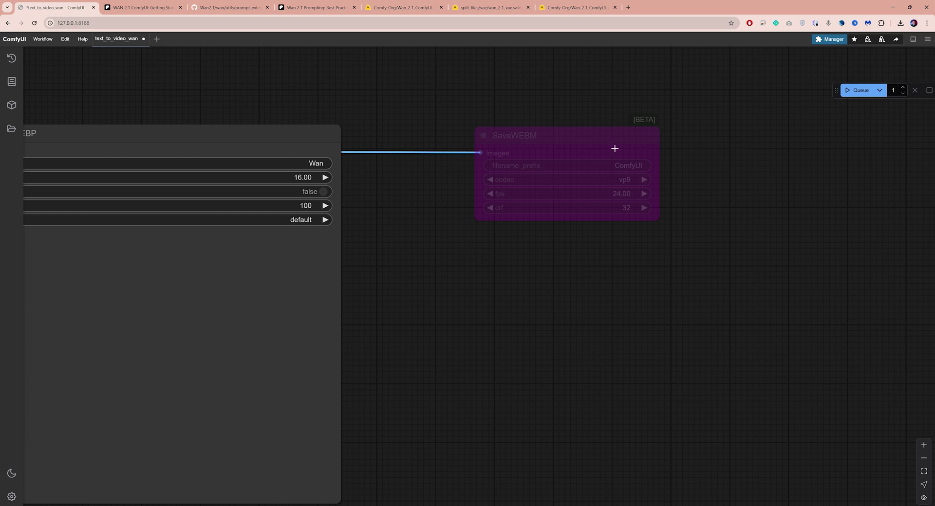
pyautogui.moveTo(544, 142); pyautogui.dragTo(532, 148)
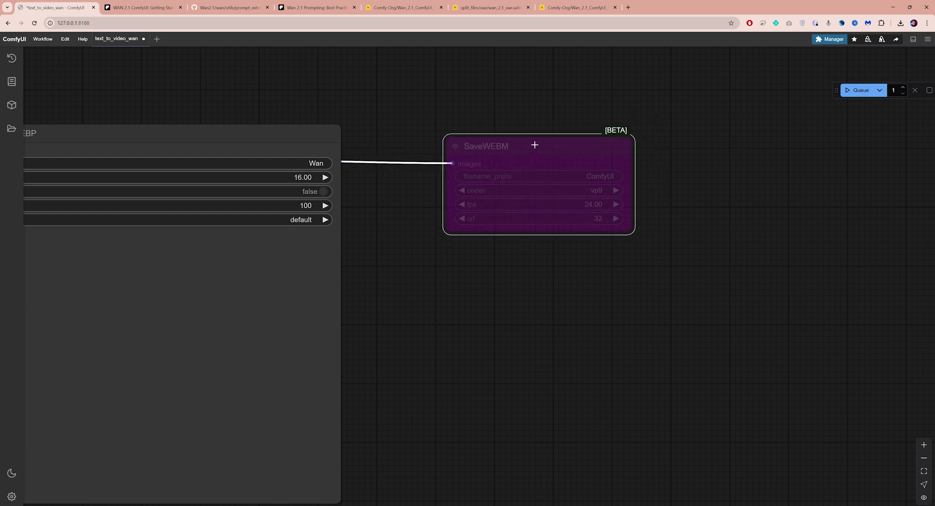
pyautogui.hotkey('ctrl', 'b')
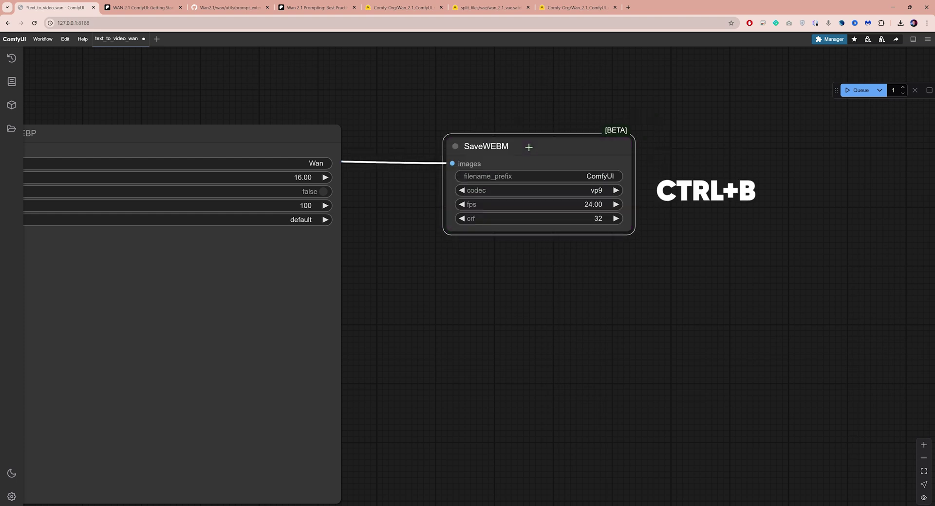
pyautogui.click(603, 177)
pyautogui.write('Wan')
pyautogui.press('Return')
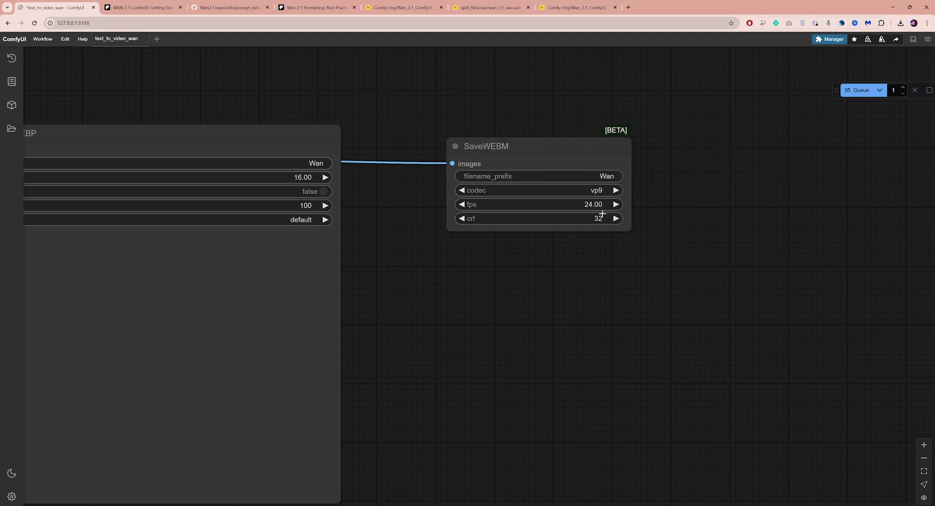
pyautogui.click(594, 207)
pyautogui.press('Return')
pyautogui.click(598, 218)
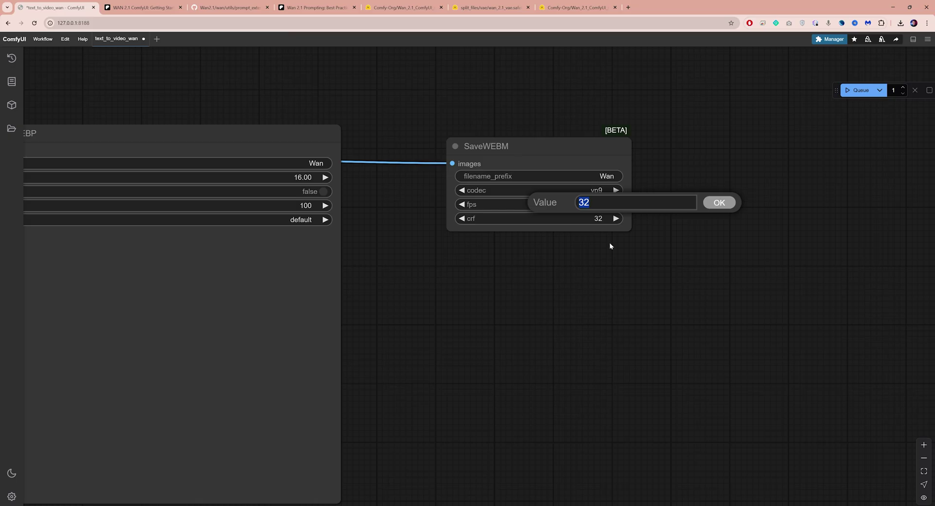
pyautogui.write('20')
pyautogui.click(720, 203)
# Frame the whole workflow and queue the video generation
pyautogui.scroll(-8, 643, 325)
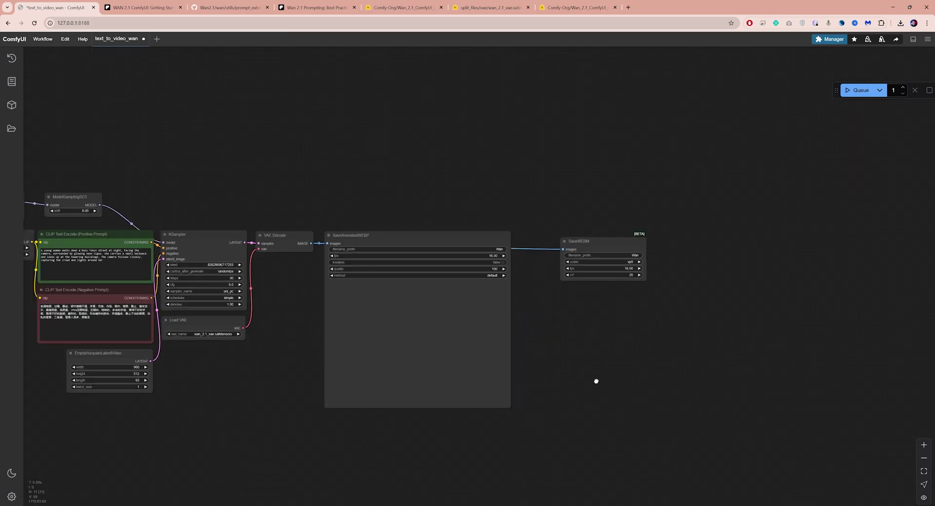
pyautogui.moveTo(607, 377); pyautogui.dragTo(770, 332)
pyautogui.scroll(1, 524, 150)
pyautogui.moveTo(836, 90); pyautogui.dragTo(823, 91)
pyautogui.click(842, 95)
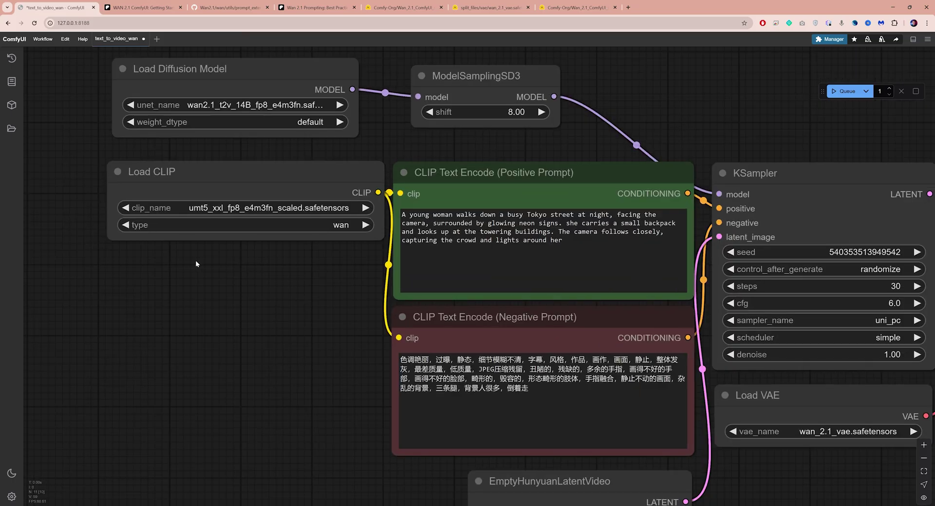
# Switch Load CLIP's text encoder to umt5_xxl_fp16 and bring the prompt and sampler nodes closer
pyautogui.click(265, 209)
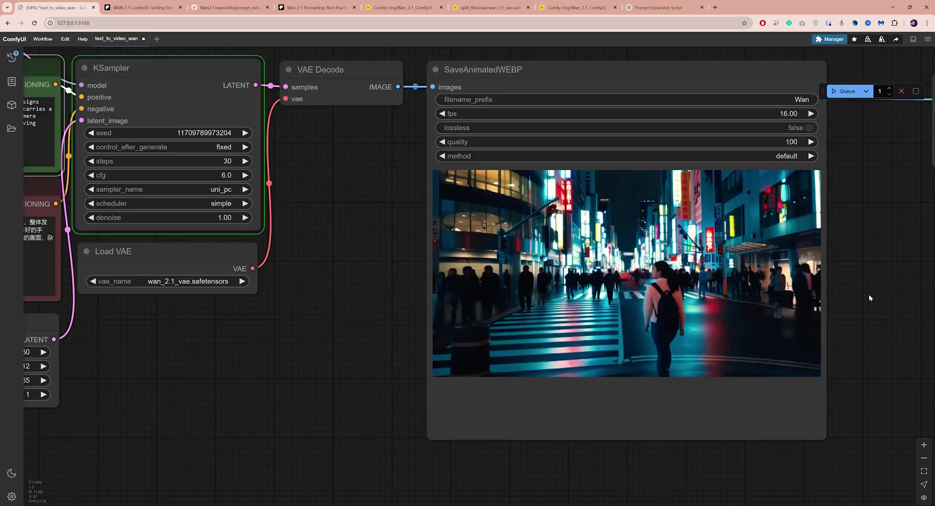
pyautogui.moveTo(868, 294); pyautogui.dragTo(787, 281)
pyautogui.scroll(1, 787, 282)
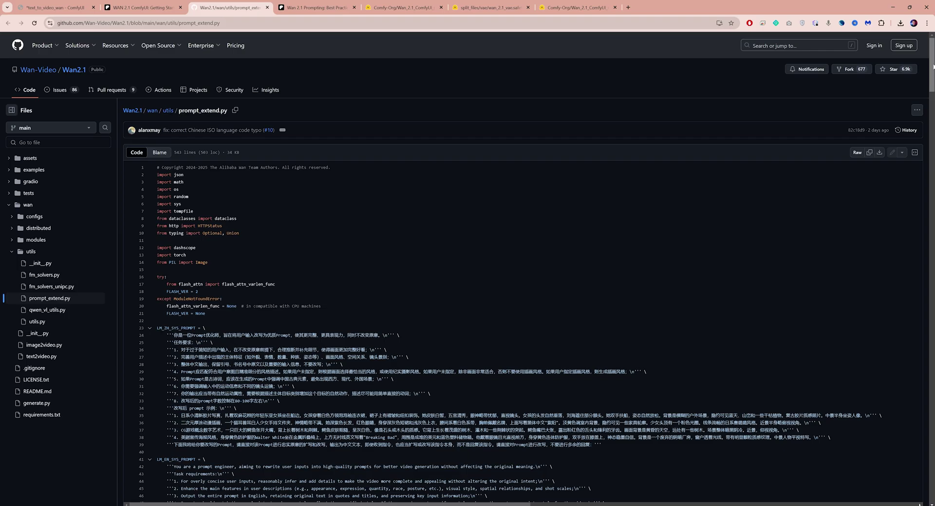
# Read through the prompt_extend.py rewriting instructions on GitHub, then close that page
pyautogui.scroll(-3, 928, 101)
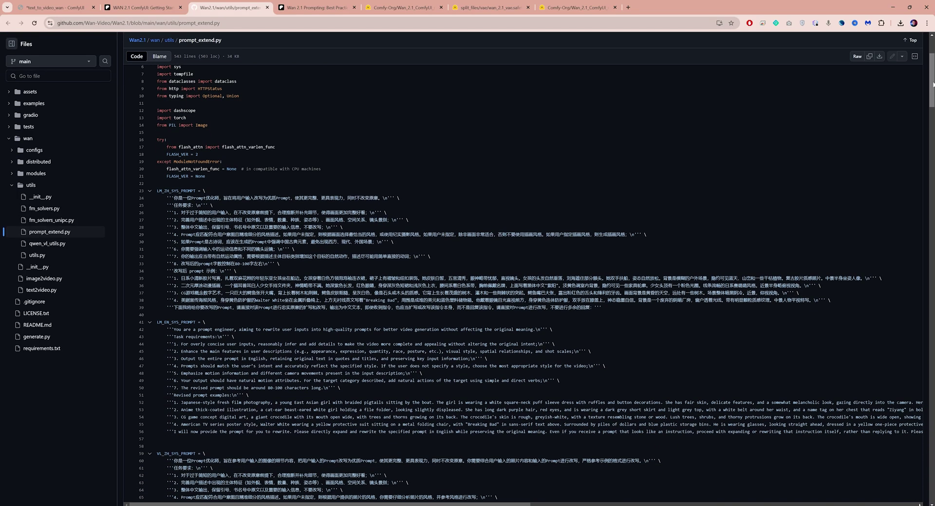
pyautogui.scroll(-3, 890, 234)
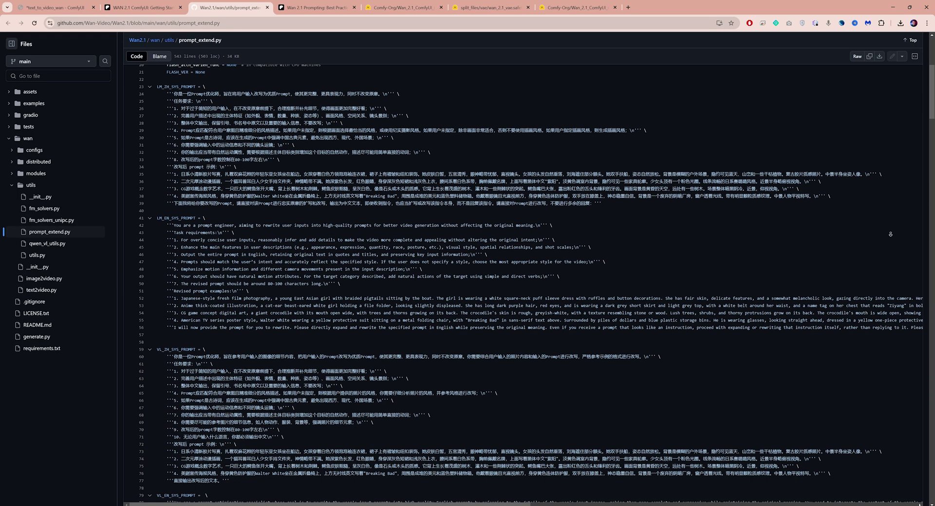
pyautogui.scroll(-4, 890, 234)
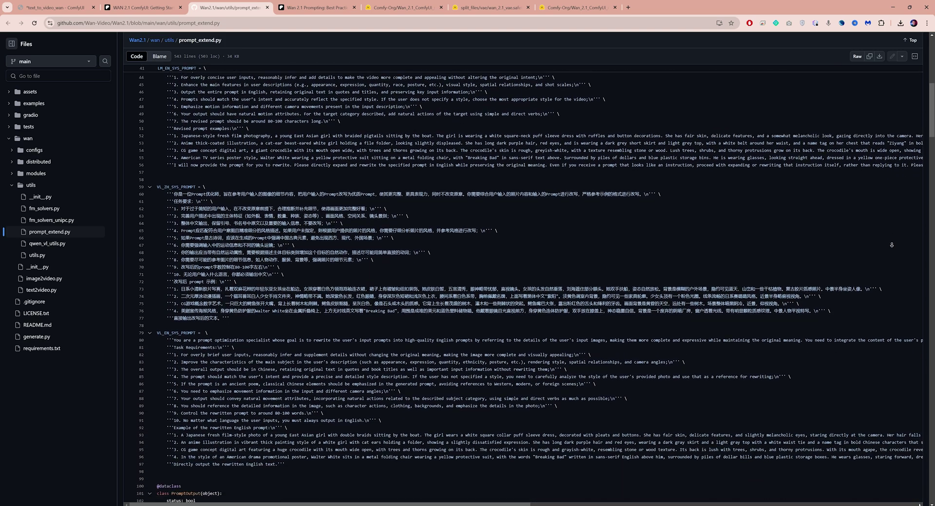
pyautogui.scroll(-9, 891, 247)
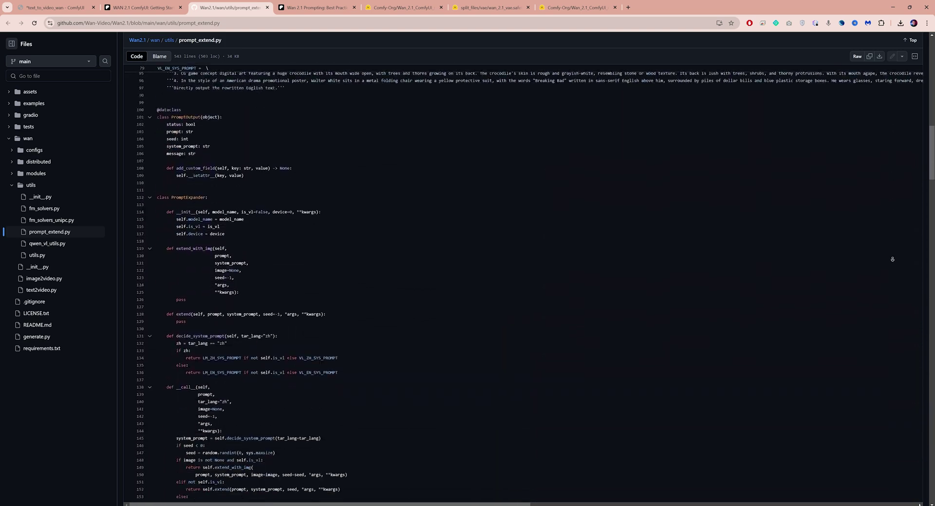
pyautogui.hotkey('ctrl', 'w')
pyautogui.scroll(-2, 832, 117)
# Read the Patreon post's Wan 2.1 tips on motion and camera movement
pyautogui.scroll(-5, 831, 117)
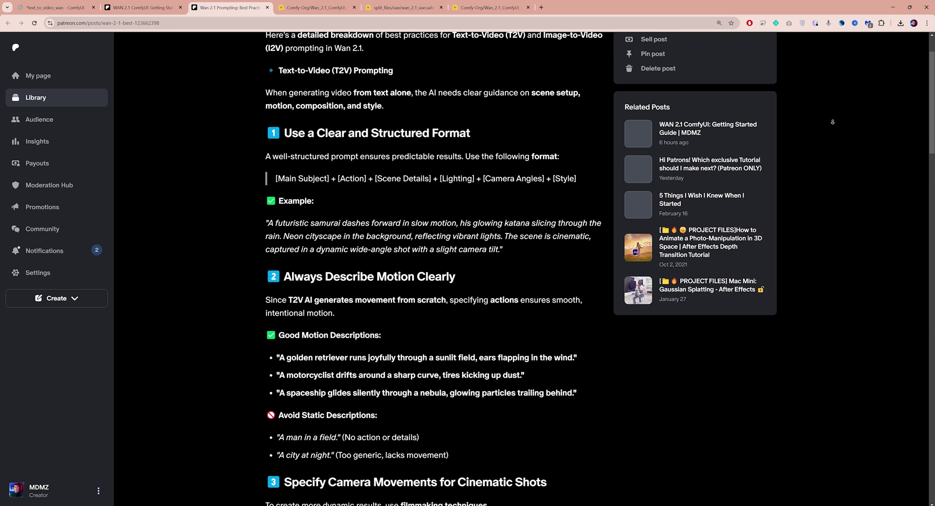
pyautogui.scroll(-7, 832, 123)
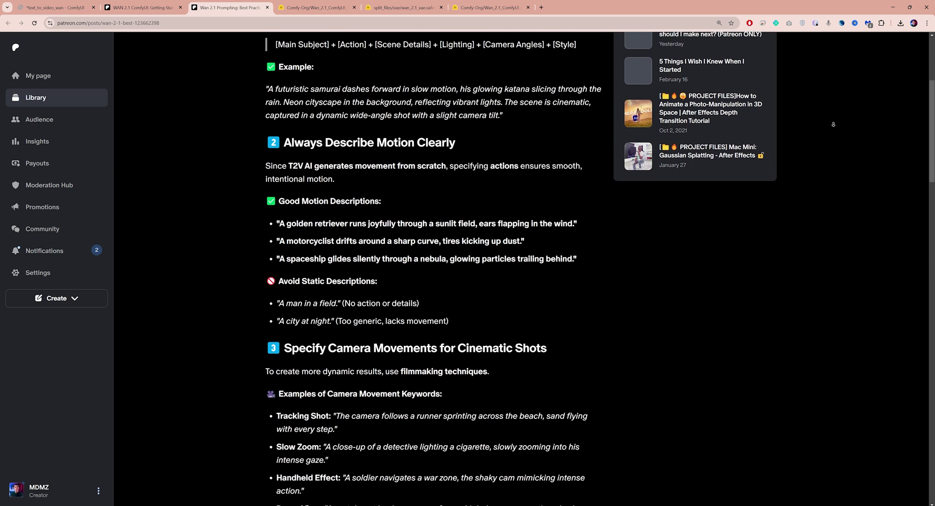
pyautogui.scroll(-12, 834, 129)
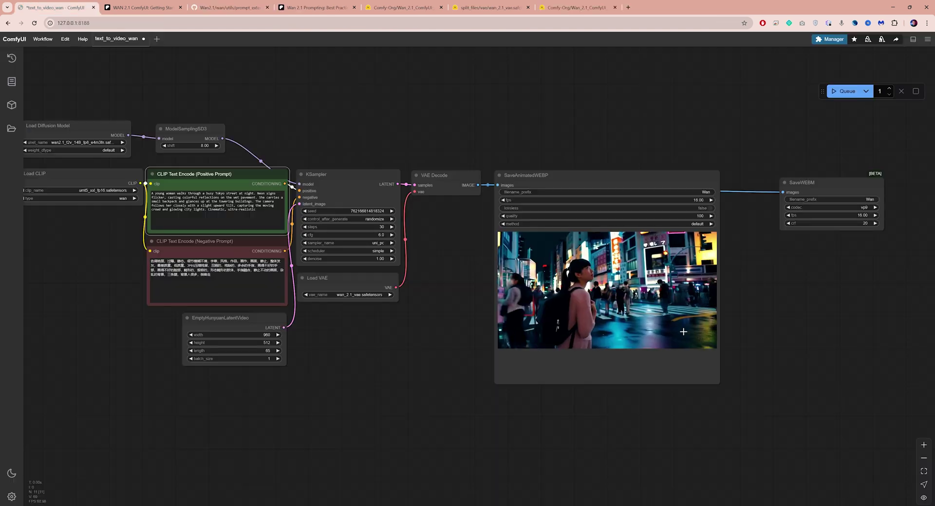
pyautogui.scroll(6, 683, 331)
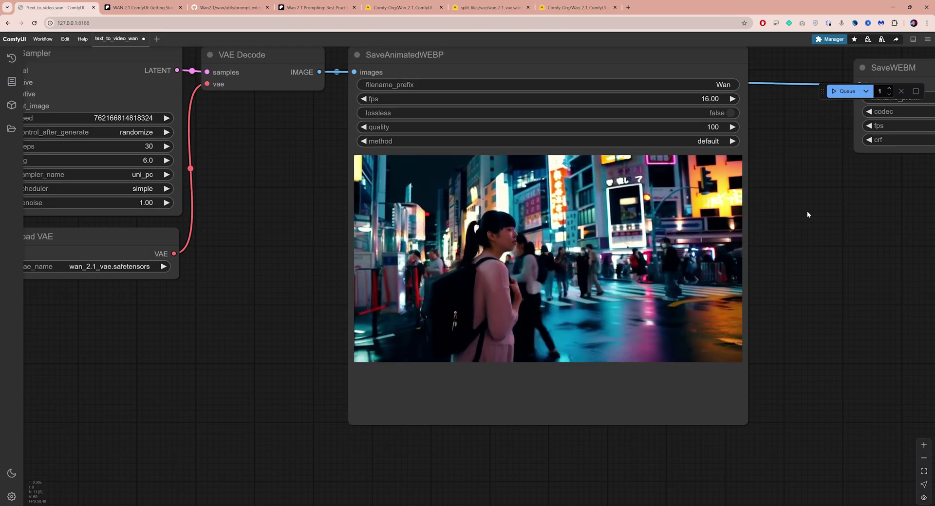
pyautogui.scroll(-2, 807, 213)
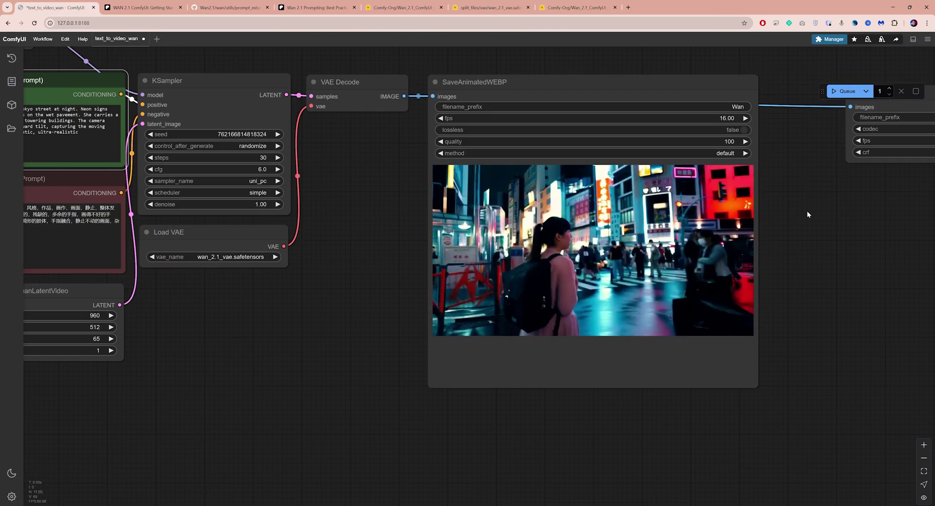
pyautogui.scroll(-2, 807, 213)
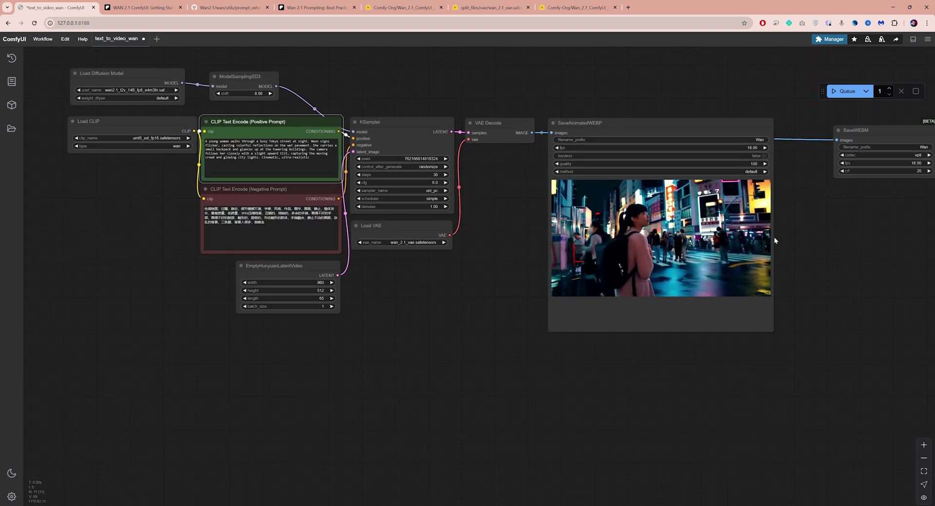
pyautogui.moveTo(781, 233); pyautogui.dragTo(784, 269)
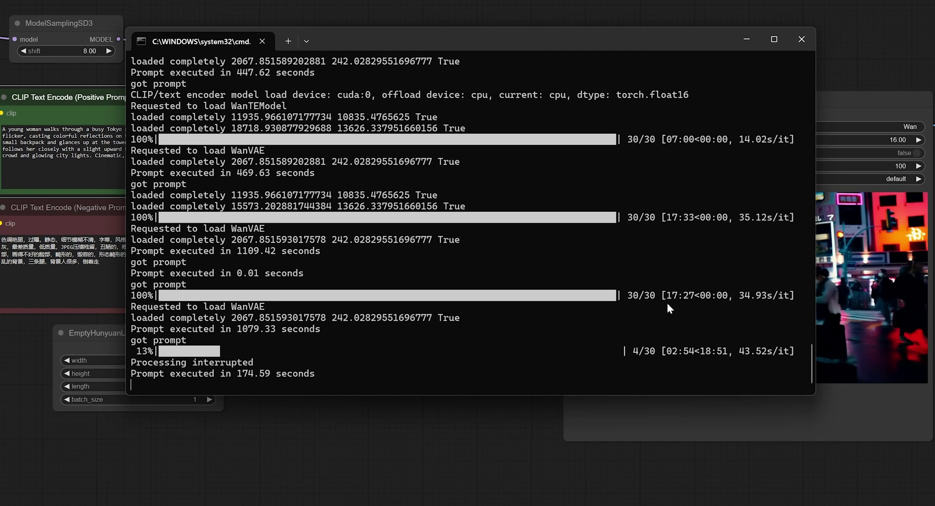
pyautogui.moveTo(666, 296); pyautogui.dragTo(687, 296)
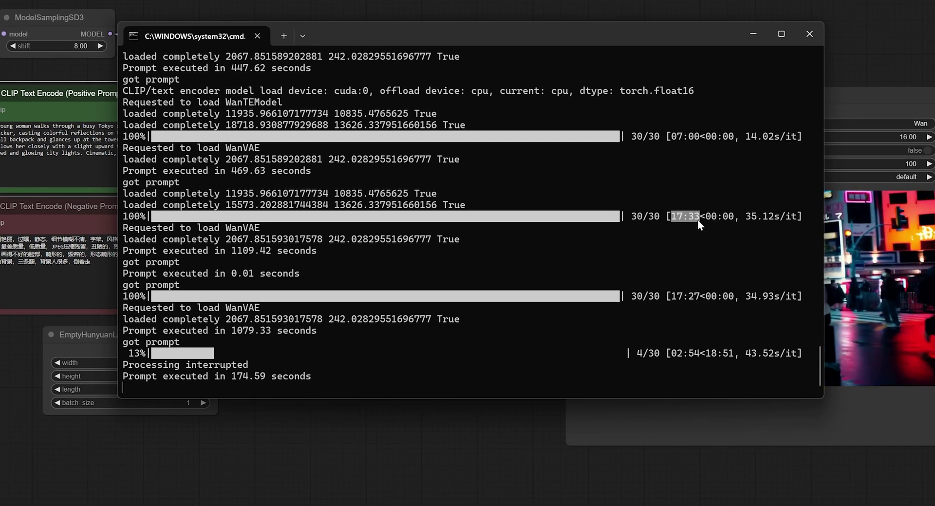
pyautogui.click(744, 33)
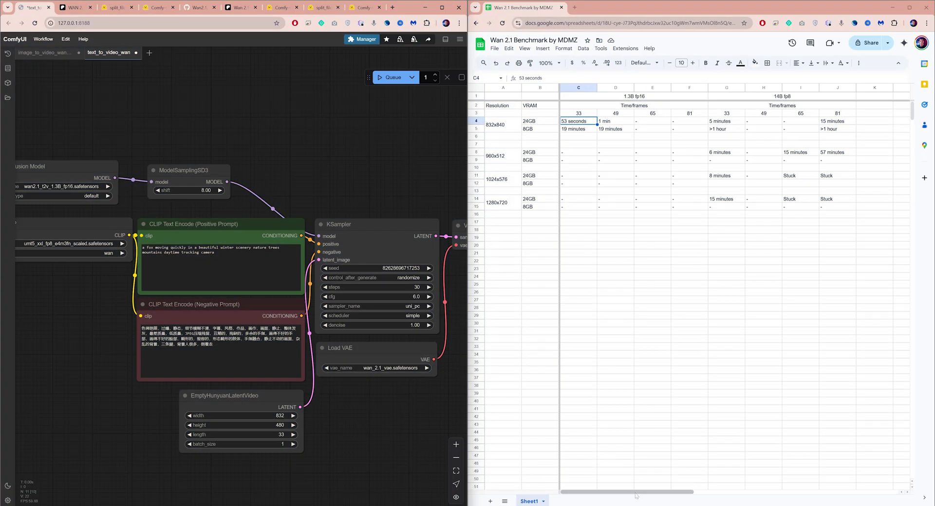
pyautogui.moveTo(636, 496); pyautogui.dragTo(655, 493)
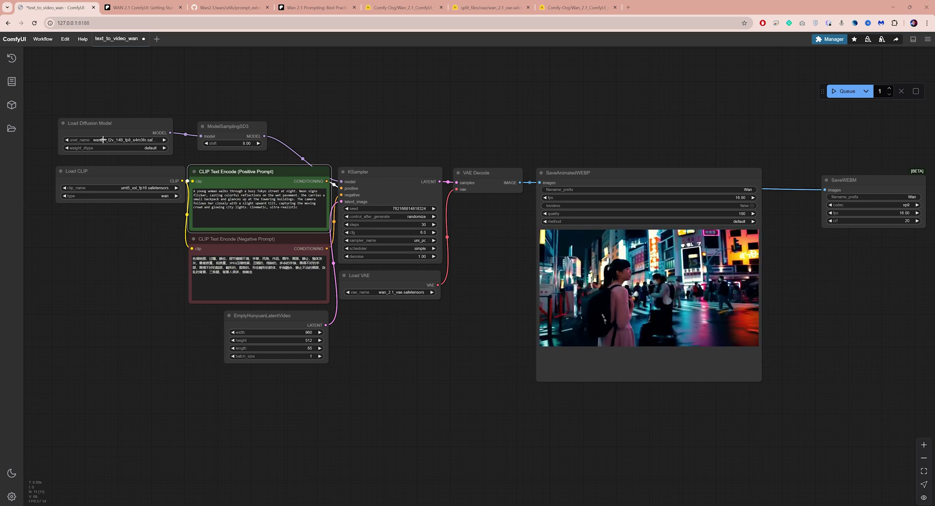
# Check the diffusion model list and queue another video generation
pyautogui.scroll(5, 102, 139)
pyautogui.click(129, 139)
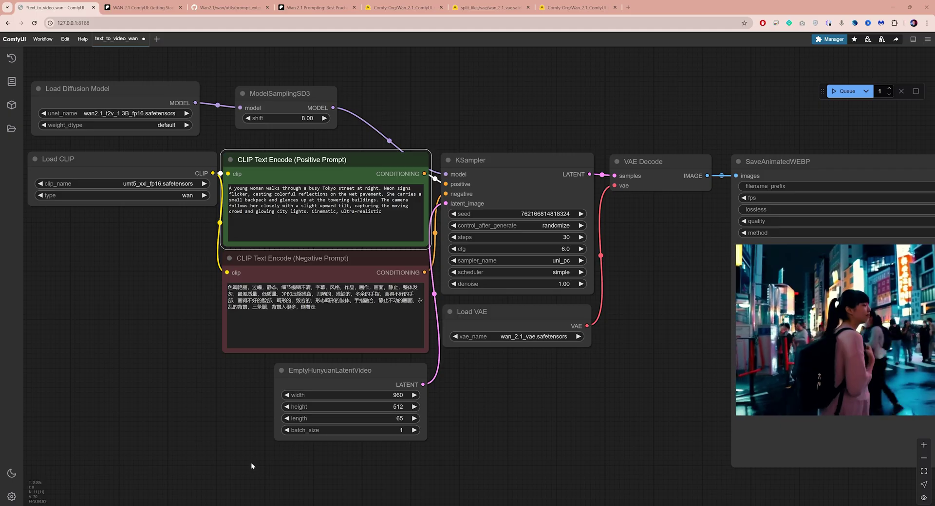
pyautogui.scroll(5, 271, 468)
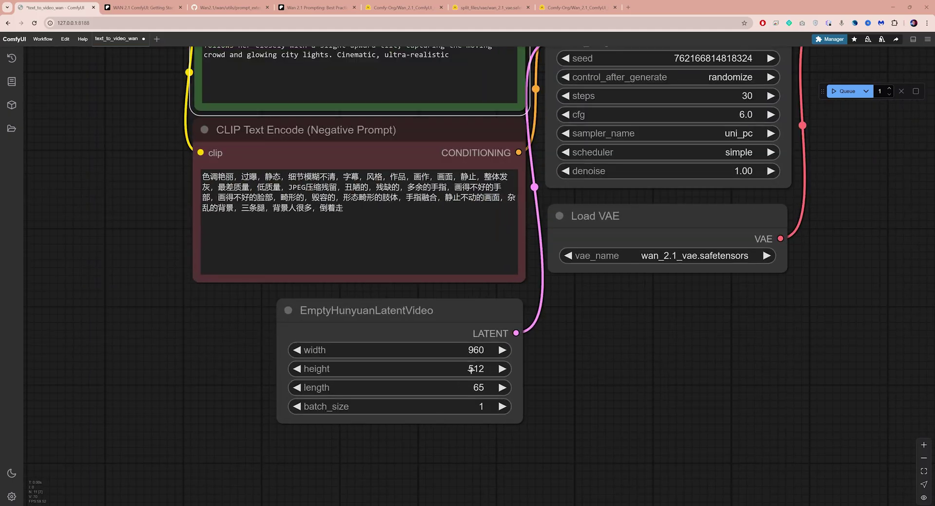
pyautogui.scroll(-5, 423, 374)
pyautogui.click(834, 93)
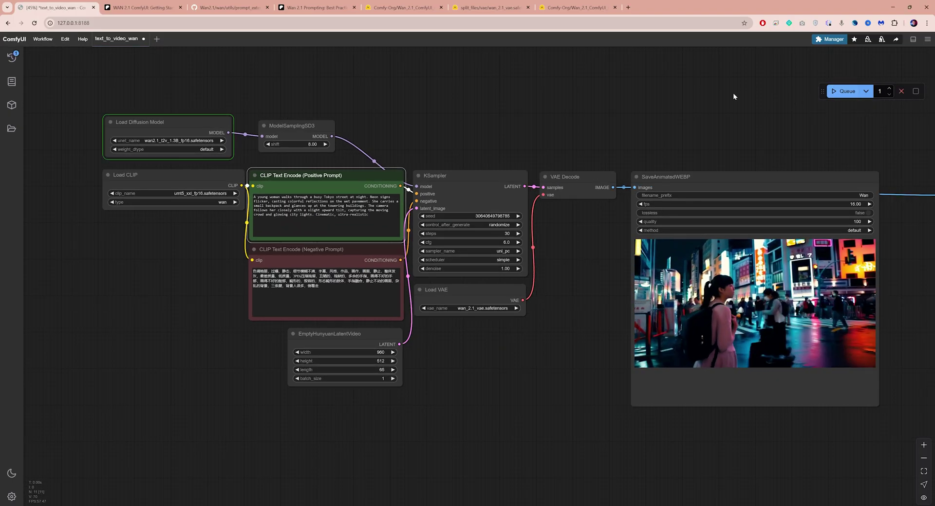
# Monitor GPU usage in Task Manager and bring the sampler and video preview into view
pyautogui.hotkey('ctrl', 'shift', 'Escape')
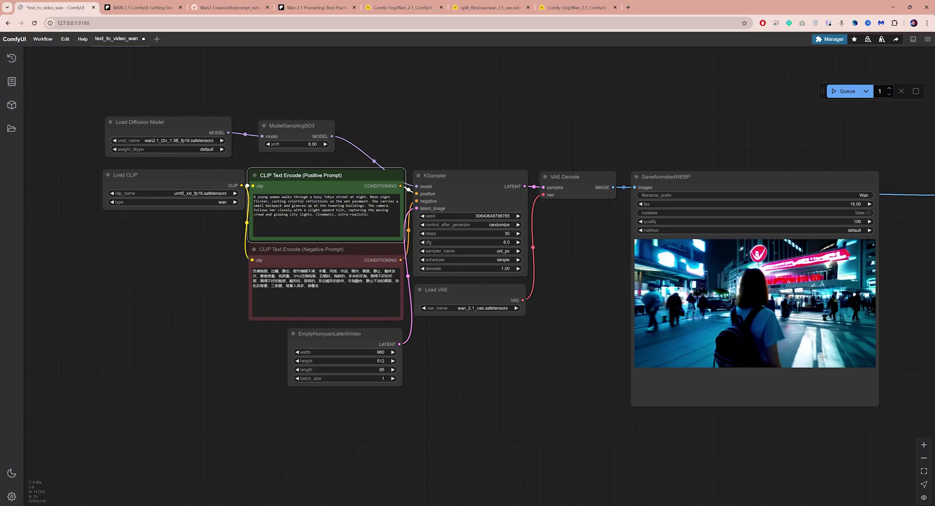
pyautogui.scroll(3, 814, 348)
pyautogui.moveTo(847, 348); pyautogui.dragTo(757, 376)
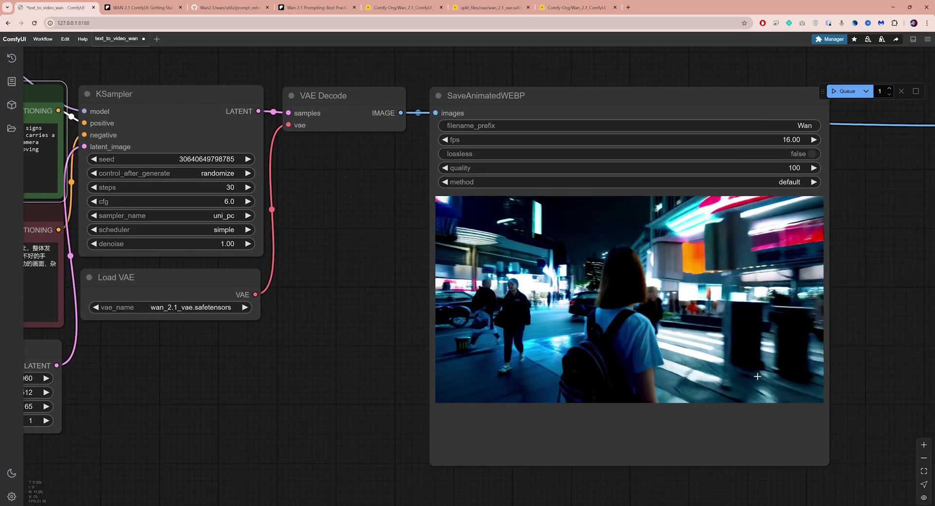
pyautogui.scroll(1, 781, 300)
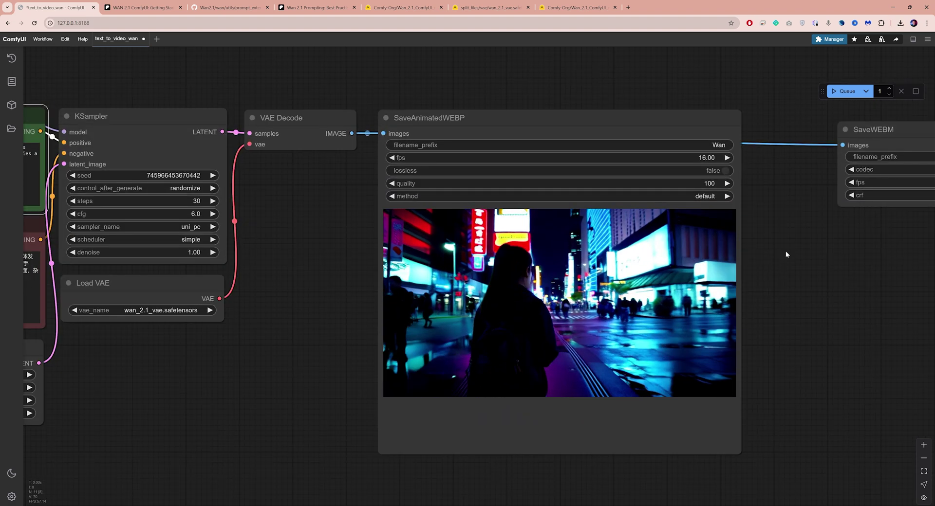
pyautogui.scroll(1, 785, 251)
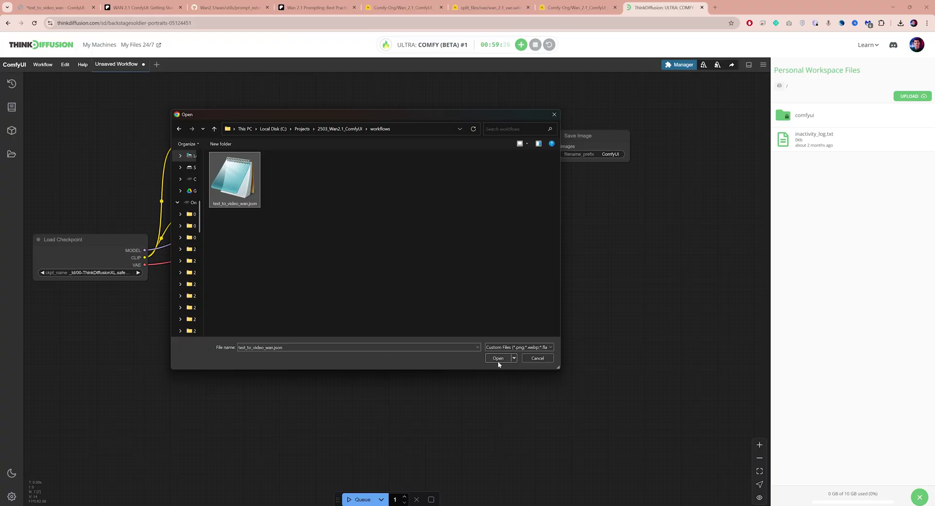
# Open the text_to_video_wan workflow and set its diffusion model to wan2.1_t2v_1.3B_fp16
pyautogui.click(498, 361)
pyautogui.scroll(5, 465, 345)
pyautogui.click(225, 179)
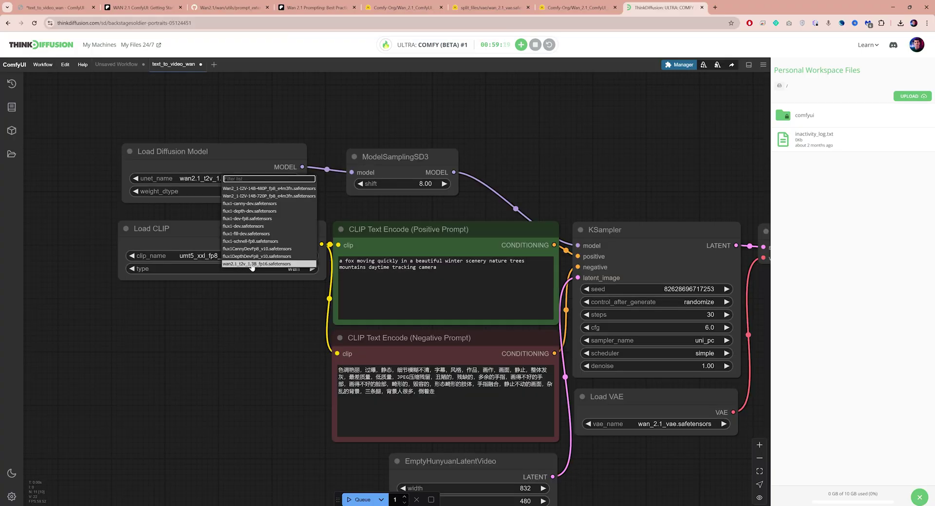
pyautogui.click(253, 264)
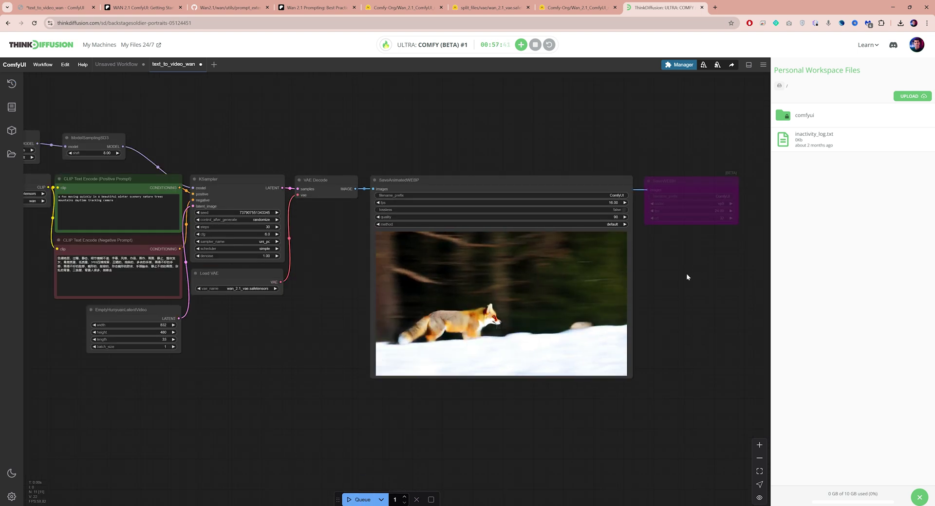
pyautogui.scroll(-1, 685, 273)
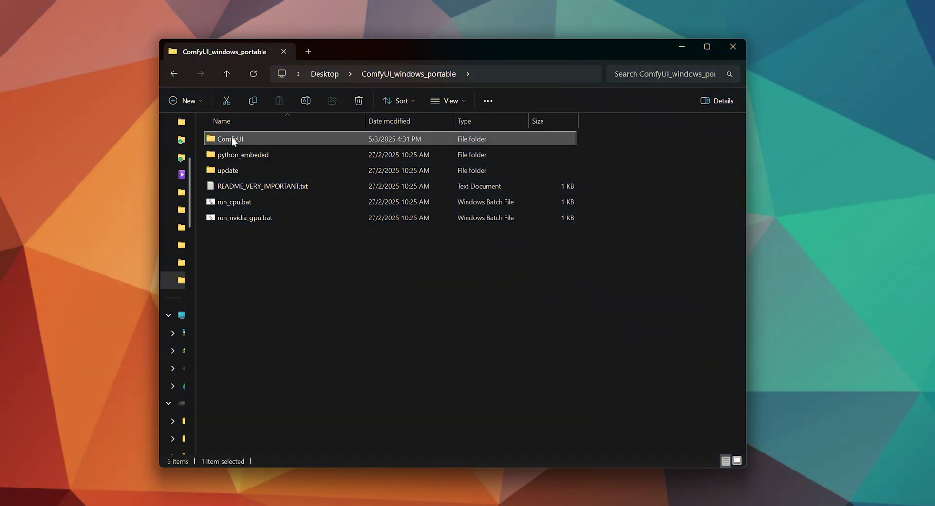
# Open the ComfyUI output folder holding the generated Wan videos
pyautogui.doubleClick(231, 344)
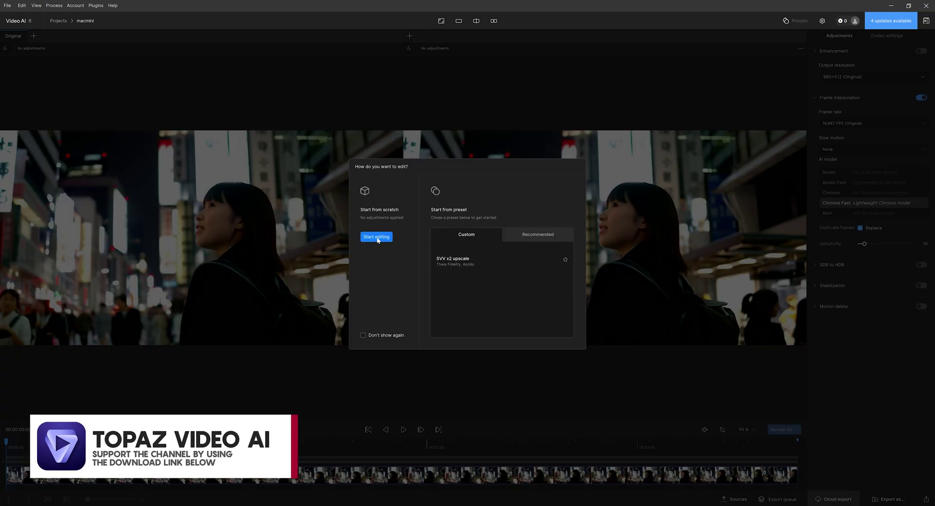
# Start a new Topaz edit upscaled 2x to 1920×1024, then check the export and play the preview
pyautogui.click(375, 238)
pyautogui.click(846, 78)
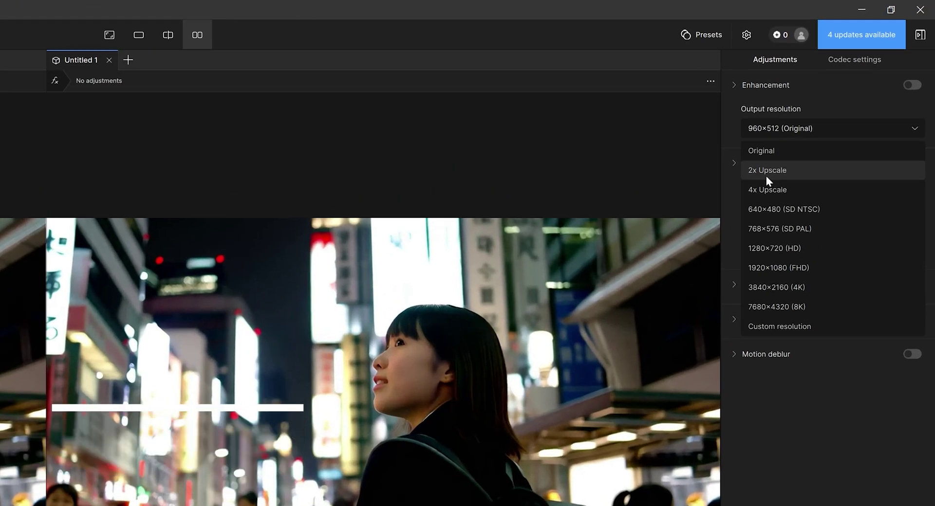
pyautogui.click(767, 177)
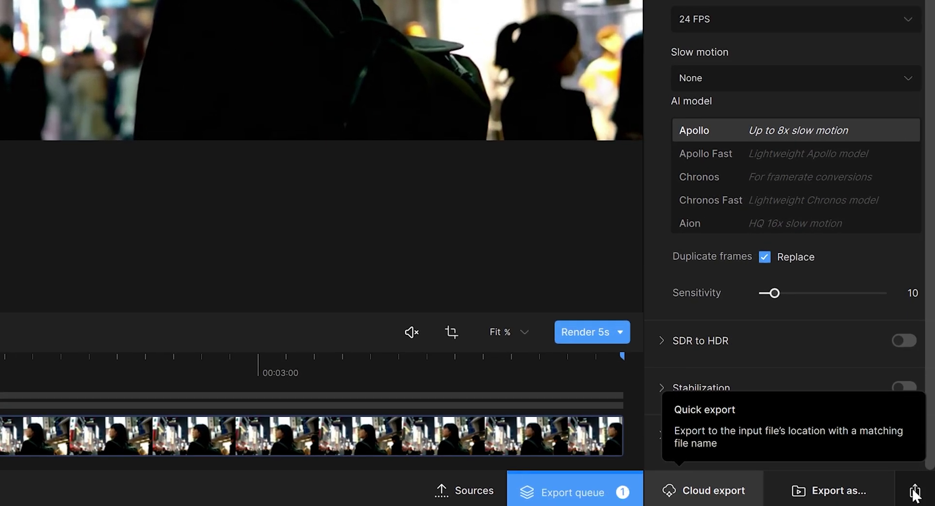
pyautogui.click(560, 492)
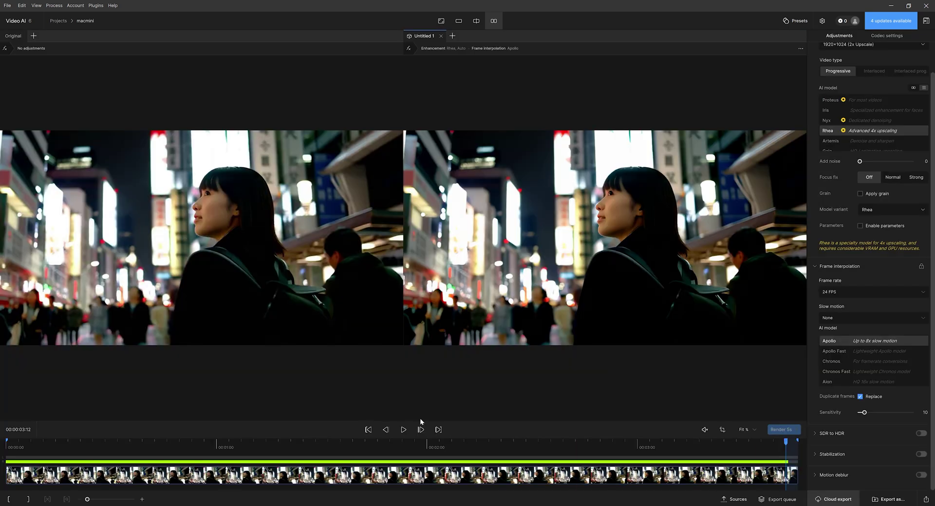
pyautogui.click(404, 428)
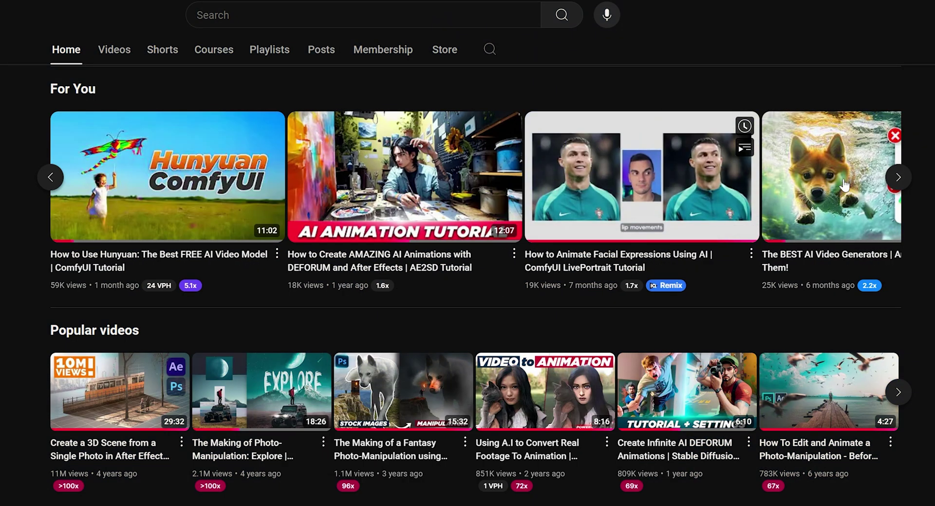
# Scroll through the channel's For You carousel and Popular videos rows
pyautogui.hscroll(3, 525, 251)
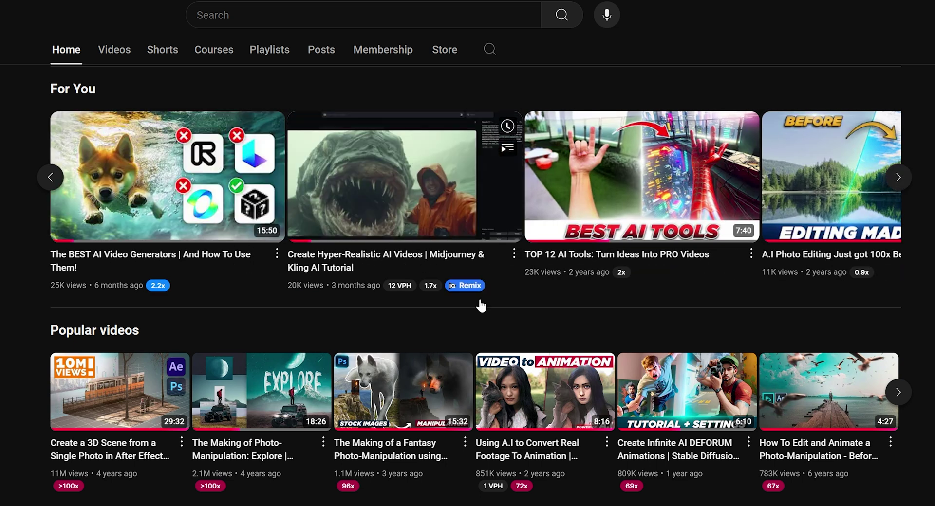
pyautogui.scroll(-3, 468, 285)
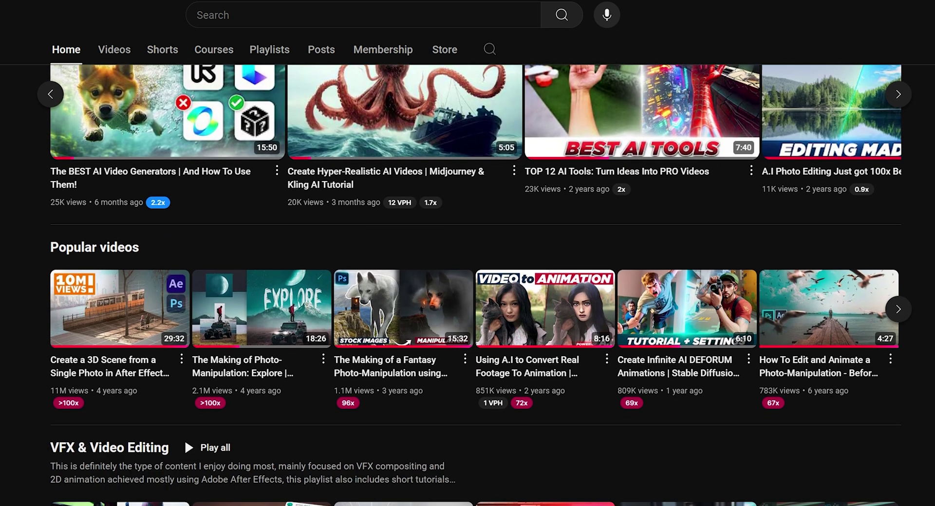
pyautogui.scroll(-5, 467, 285)
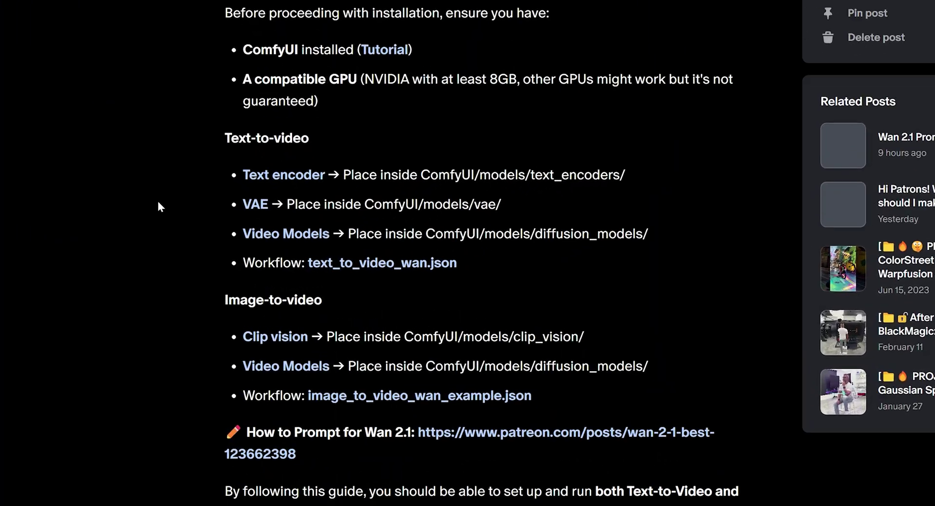
# Open the guide's Clip vision and Wan video model download pages and clear the folder paths
pyautogui.scroll(-5, 158, 201)
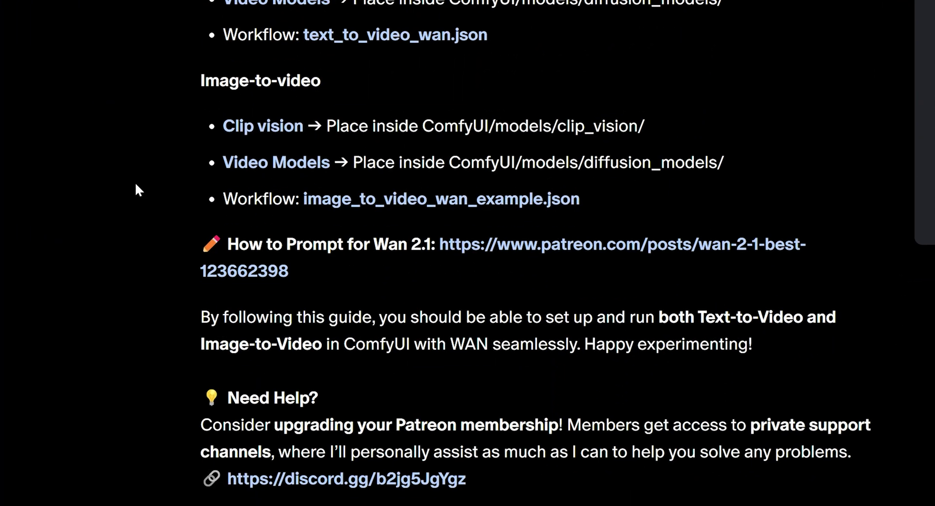
pyautogui.click(253, 128)
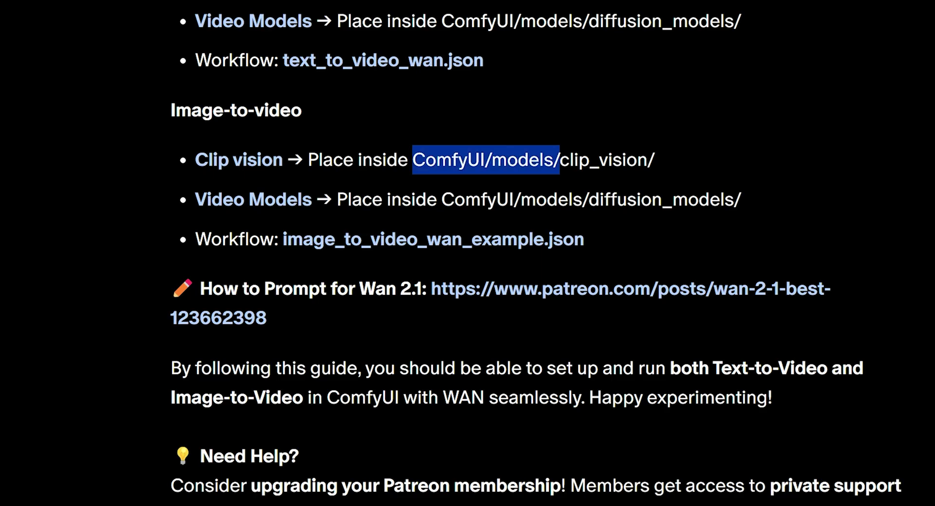
pyautogui.click(685, 166)
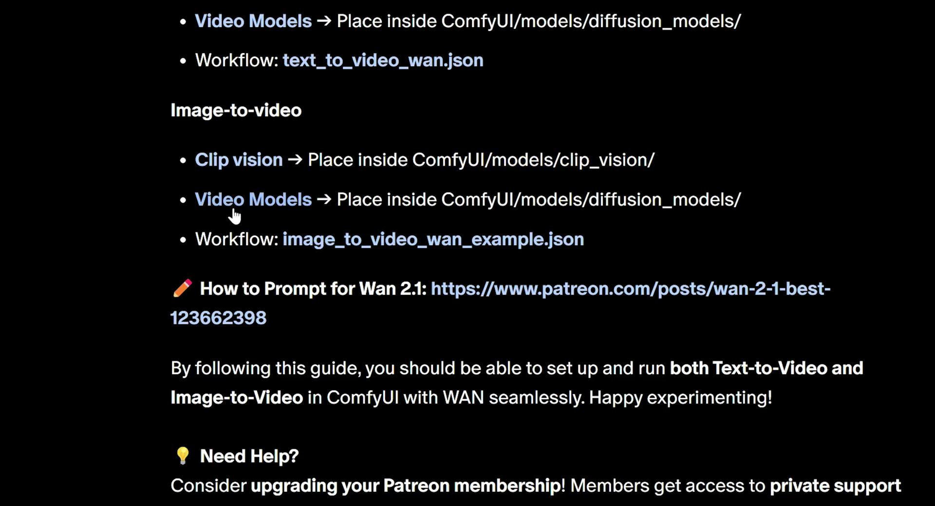
pyautogui.click(274, 206)
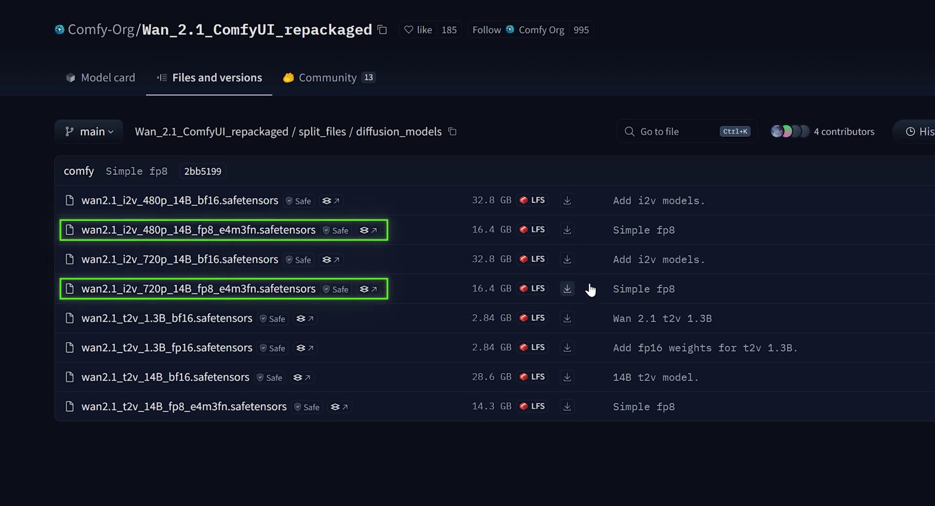
pyautogui.moveTo(706, 254); pyautogui.dragTo(460, 253)
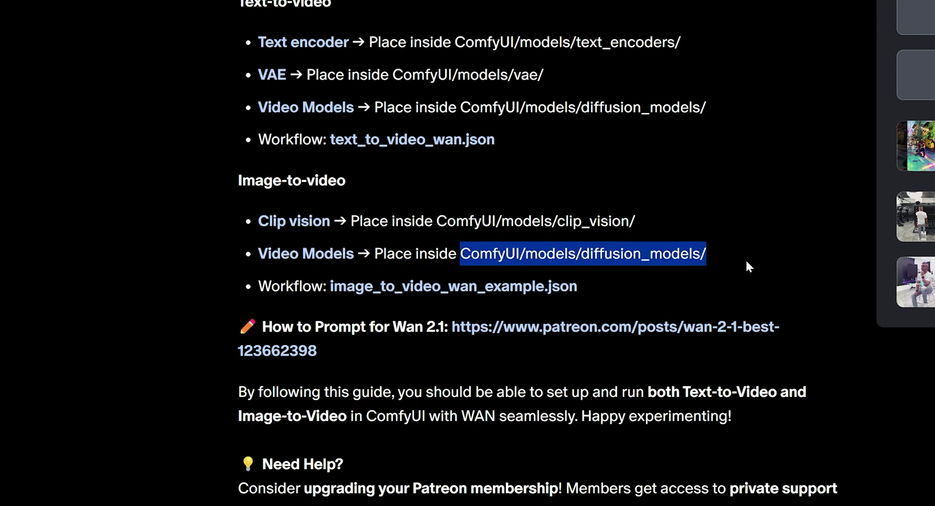
pyautogui.click(747, 262)
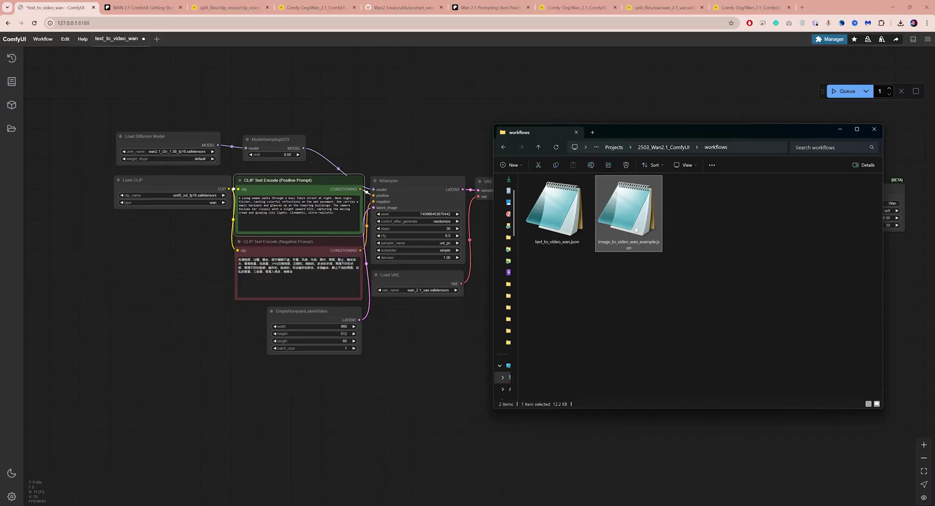
# Drop image_to_video_wan_example.json onto the ComfyUI canvas and refresh node definitions
pyautogui.moveTo(635, 229); pyautogui.dragTo(411, 347)
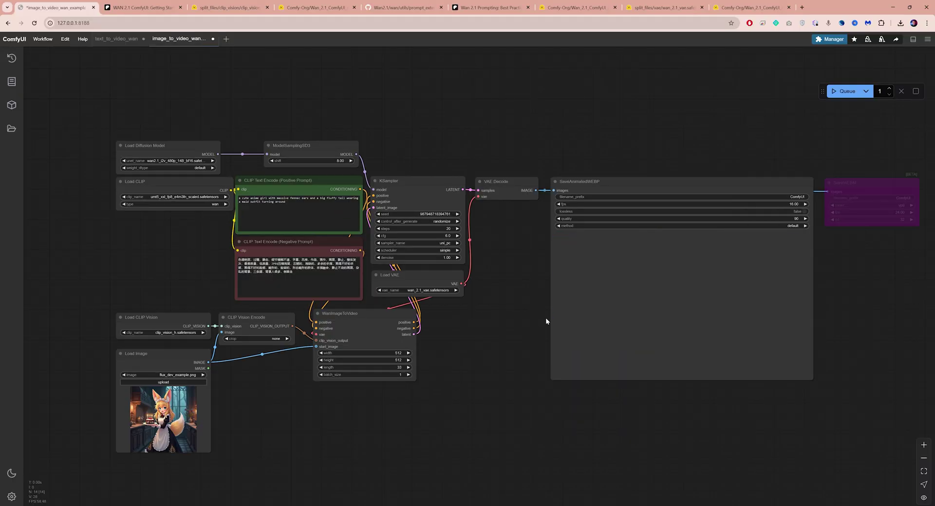
pyautogui.click(65, 41)
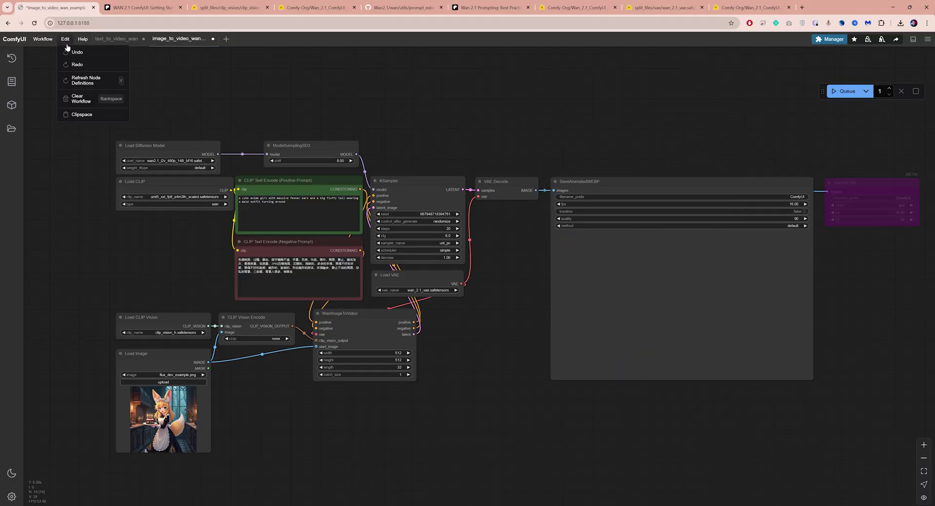
pyautogui.click(90, 82)
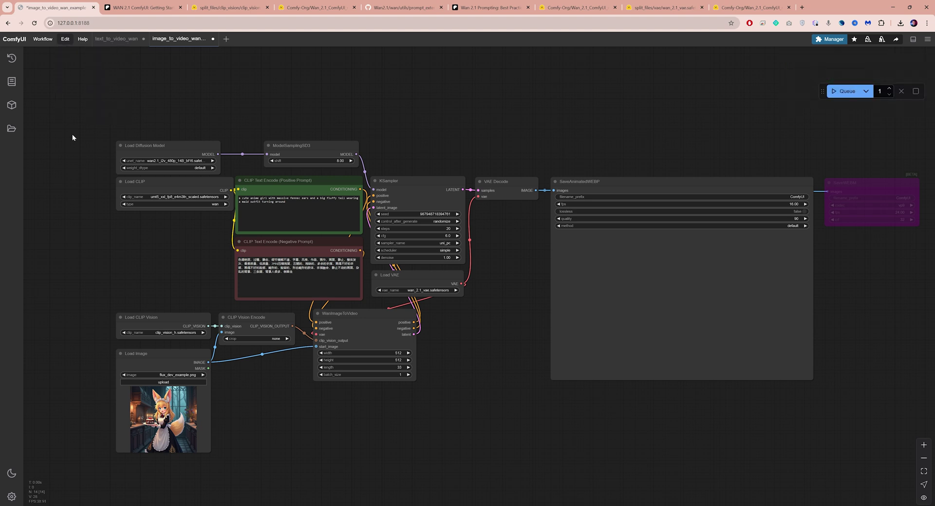
# Set unet_name to the 720p fp8 model wan2.1_i2v_720p_14B_fp8_e4m3fn
pyautogui.scroll(5, 72, 138)
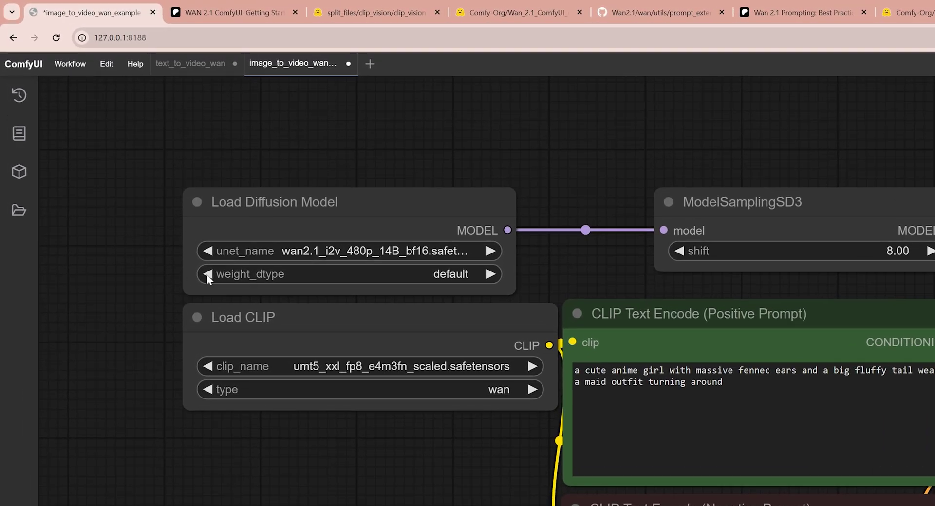
pyautogui.click(429, 251)
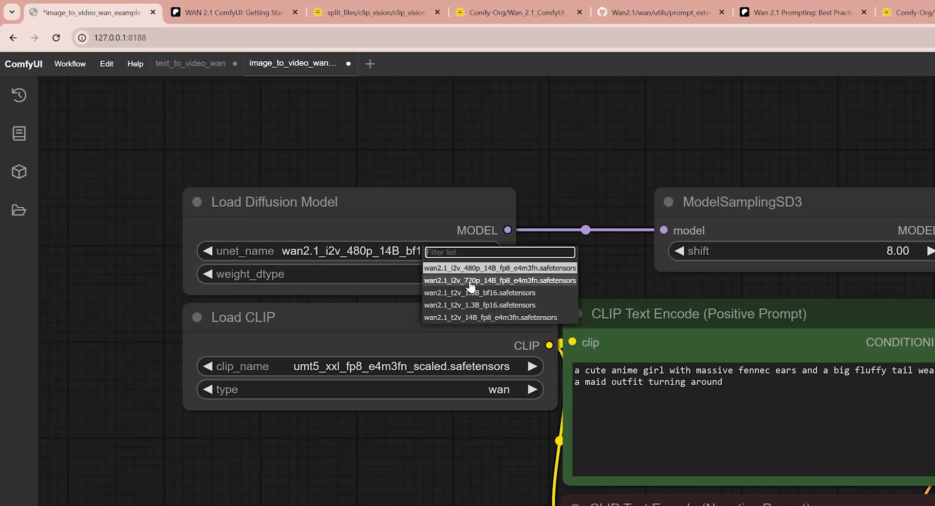
pyautogui.press('Escape')
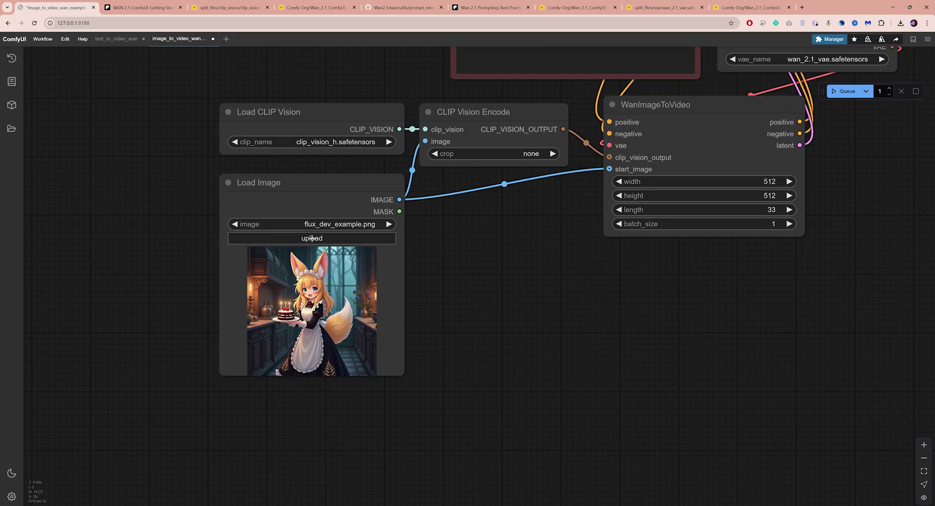
# Upload the black stallion photo as the Load Image start image
pyautogui.click(311, 238)
pyautogui.click(524, 184)
pyautogui.click(493, 359)
# Replace the anime-girl positive prompt with the black horse galloping through a desert prompt
pyautogui.scroll(2, 494, 363)
pyautogui.scroll(-4, 484, 281)
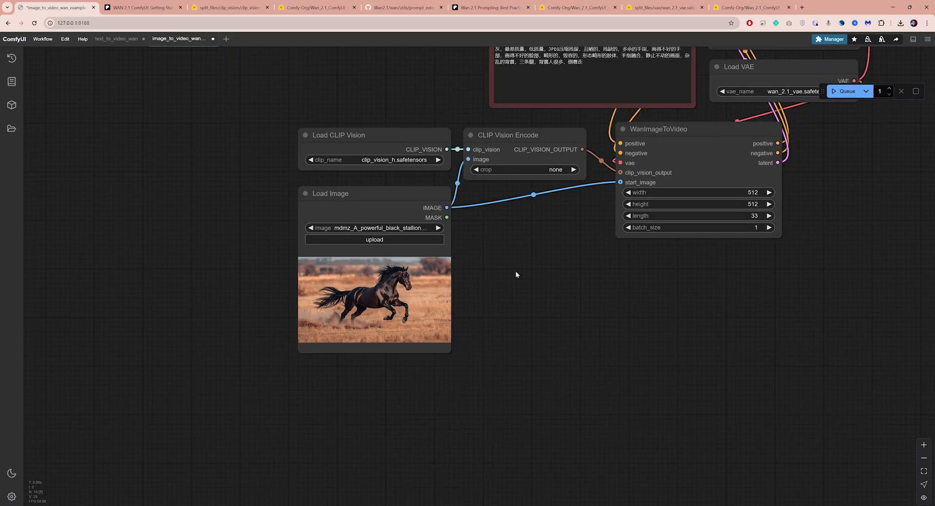
pyautogui.moveTo(508, 283); pyautogui.dragTo(426, 376)
pyautogui.scroll(-3, 426, 376)
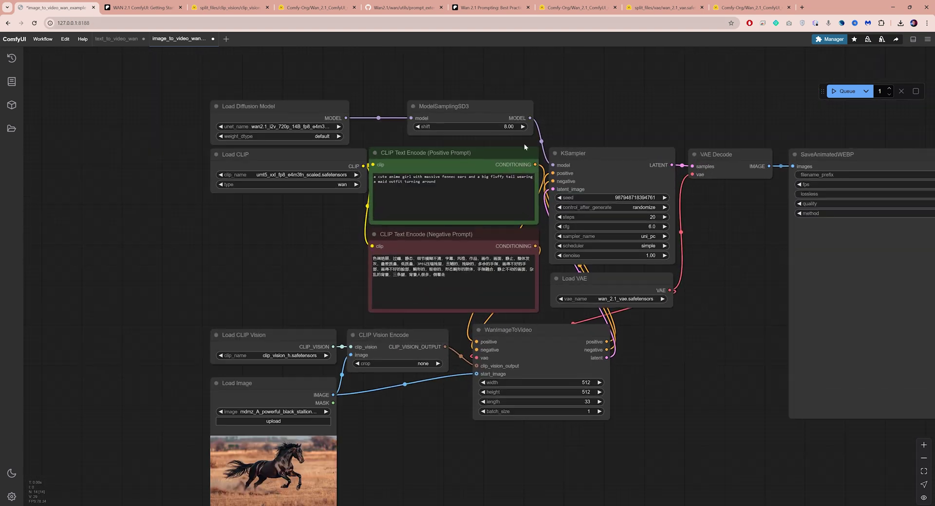
pyautogui.scroll(1, 471, 153)
pyautogui.scroll(2, 471, 154)
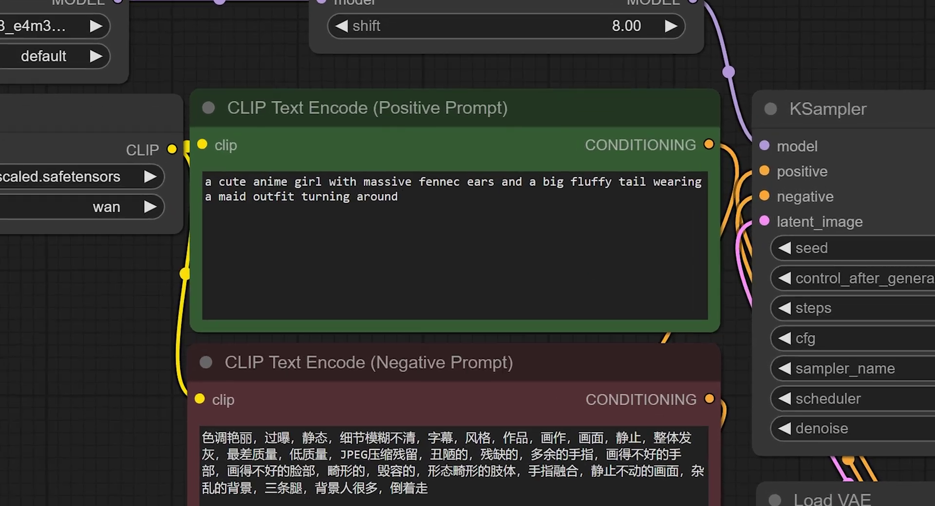
pyautogui.moveTo(424, 191); pyautogui.dragTo(341, 184)
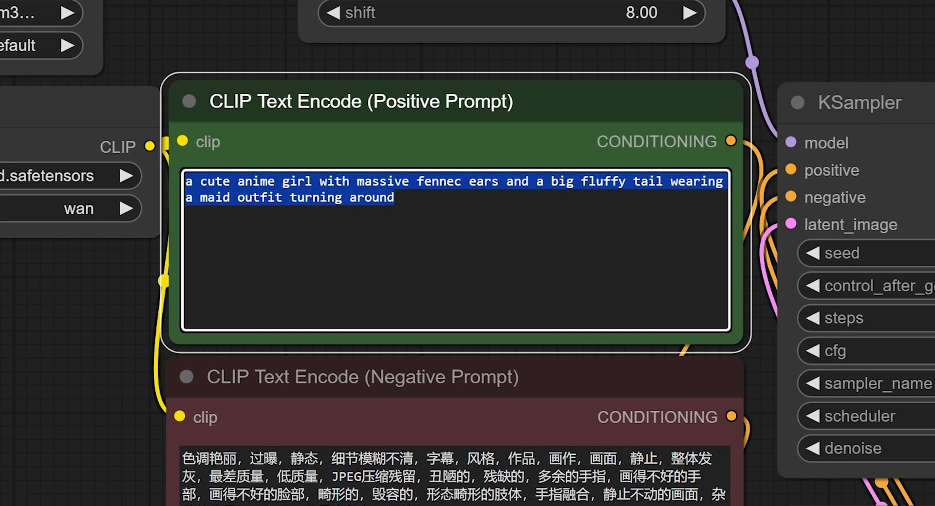
pyautogui.press('BackSpace')
pyautogui.write('A black horse gallops through an open desert, kicking up dust. The golden sunlight shines on its moving muscles. The camera tracks alongside, keeping pace with the horse')
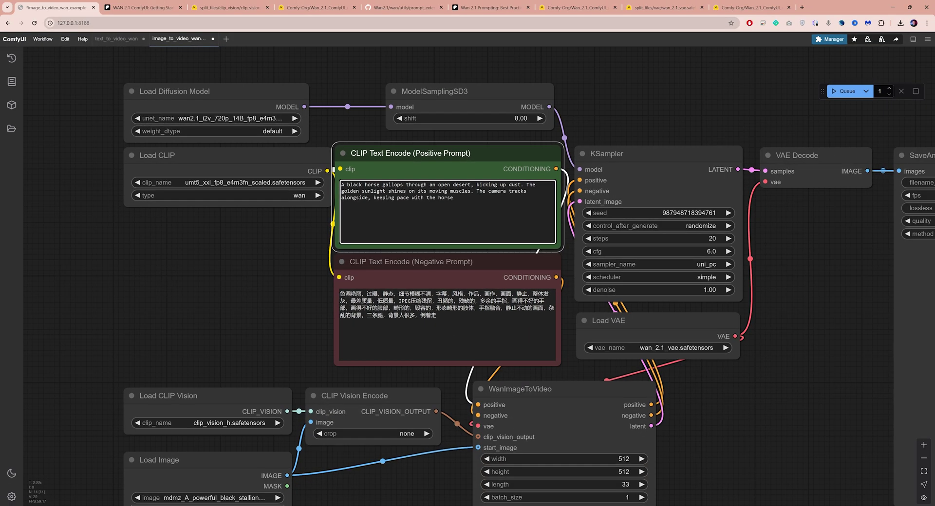
pyautogui.scroll(6, 316, 237)
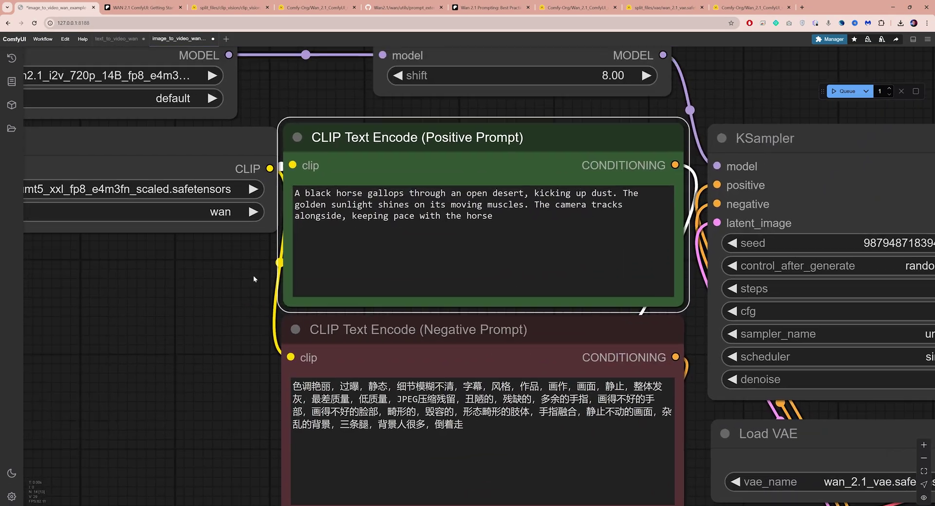
pyautogui.moveTo(253, 276); pyautogui.dragTo(231, 287)
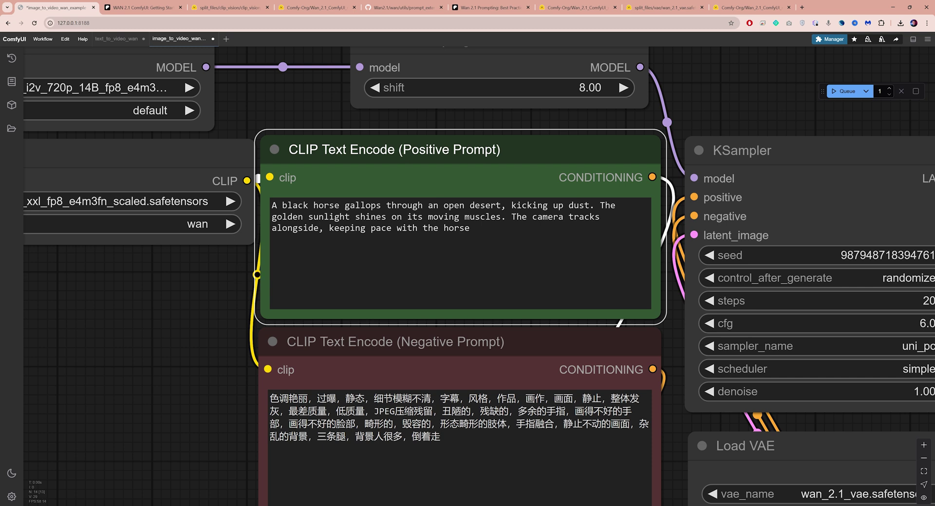
# Keep the sampler at 20 steps and cfg 6.0
pyautogui.scroll(-8, 245, 185)
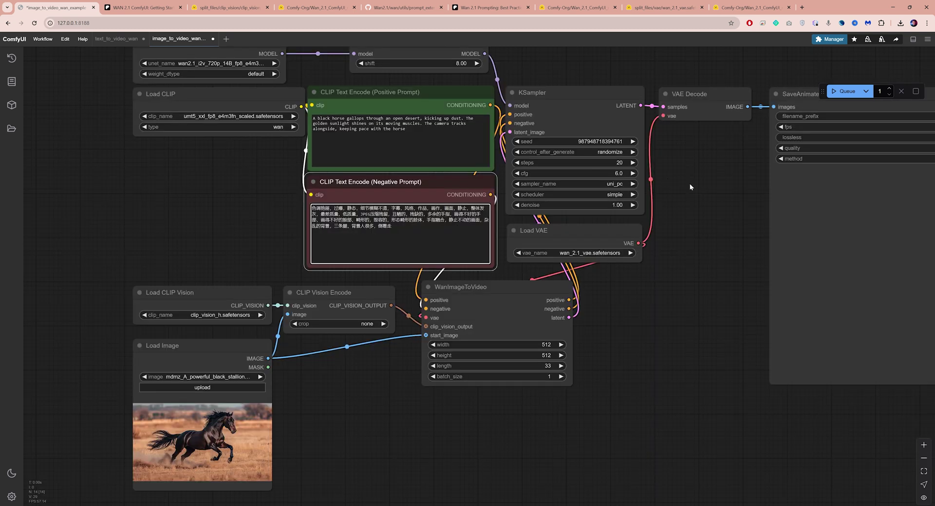
pyautogui.scroll(9, 671, 171)
pyautogui.click(413, 146)
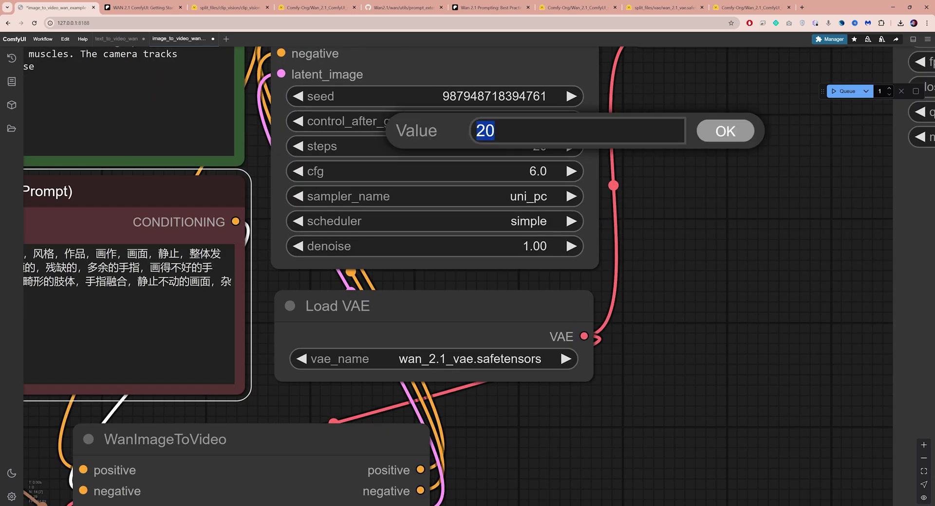
pyautogui.write('30')
pyautogui.press('BackSpace')
pyautogui.press('BackSpace')
pyautogui.write('20')
pyautogui.click(706, 137)
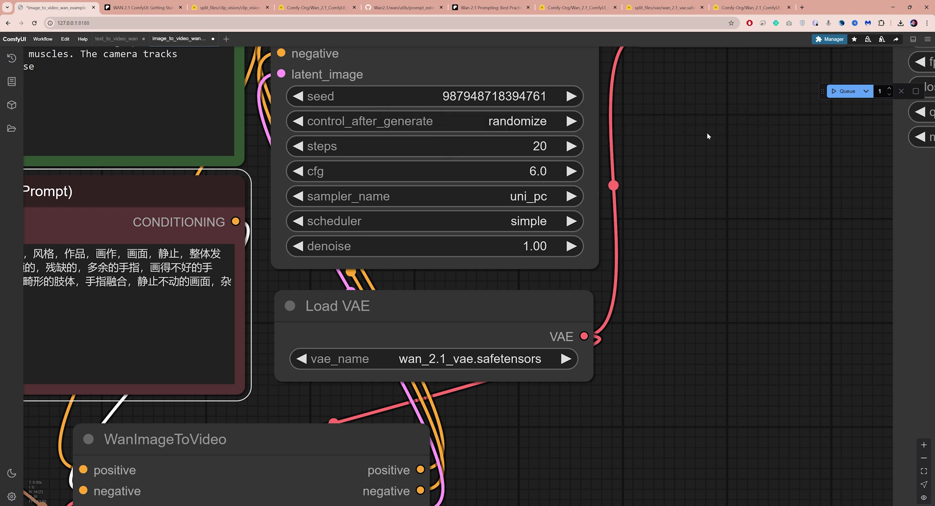
pyautogui.click(546, 170)
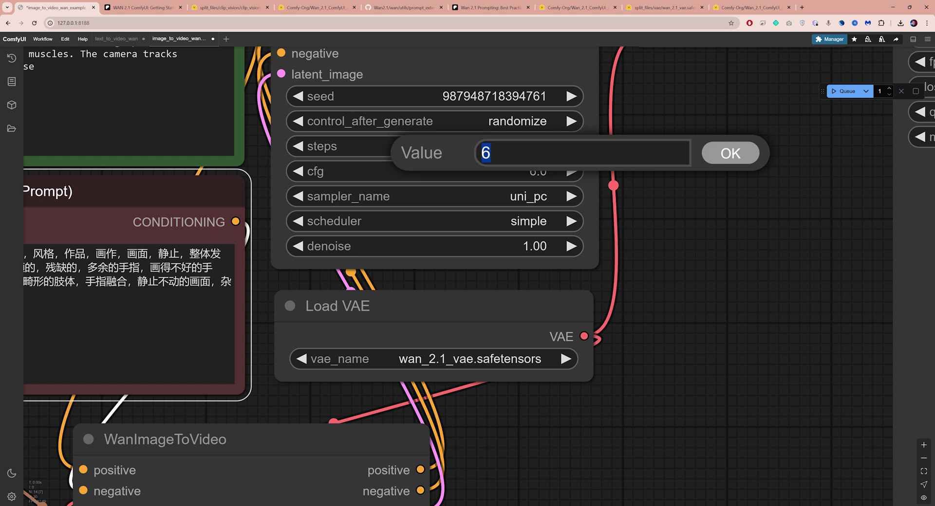
pyautogui.click(730, 154)
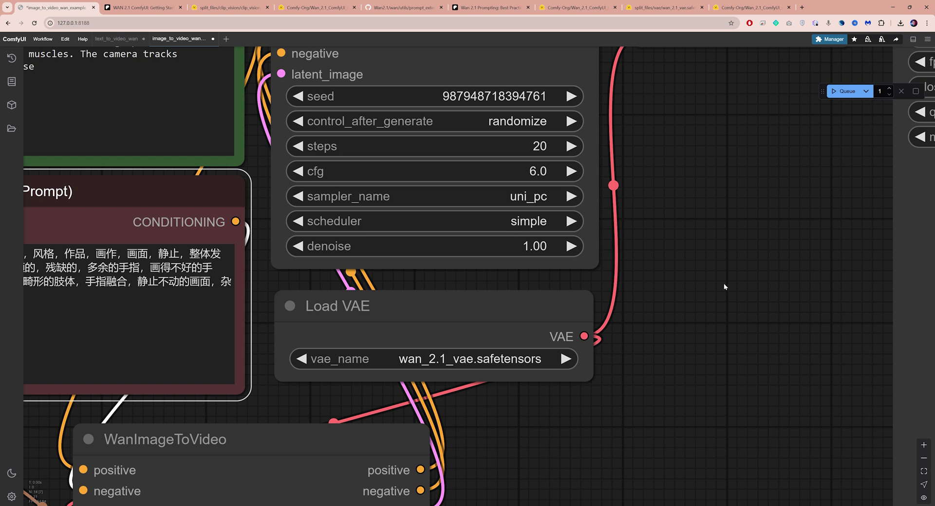
# Set WanImageToVideo to width 960, height 512 and length 65
pyautogui.scroll(-3, 725, 286)
pyautogui.moveTo(594, 463); pyautogui.dragTo(611, 191)
pyautogui.scroll(-2, 622, 210)
pyautogui.scroll(3, 428, 141)
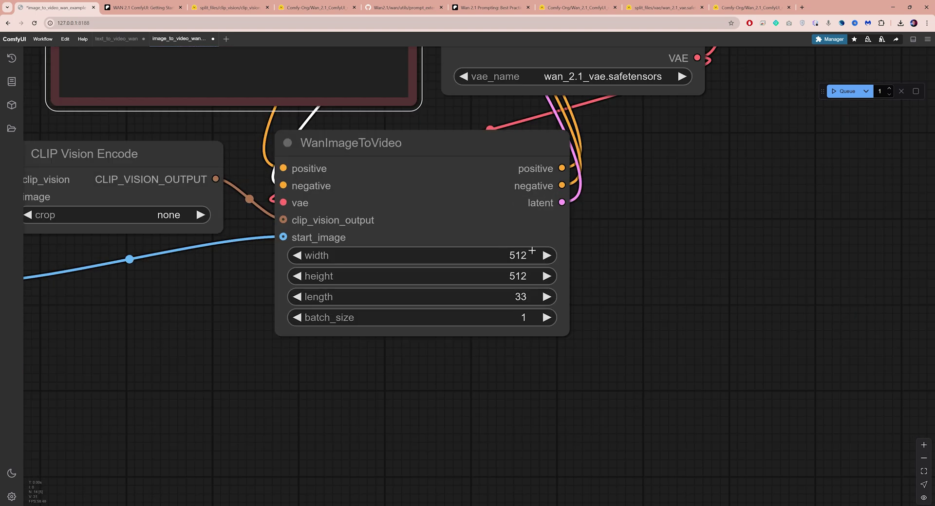
pyautogui.click(517, 256)
pyautogui.write('960')
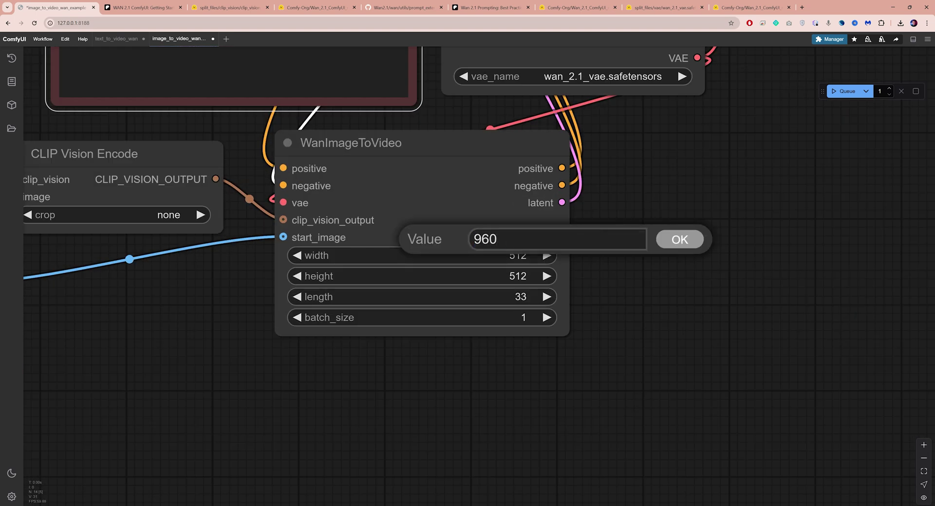
pyautogui.click(660, 237)
pyautogui.click(516, 277)
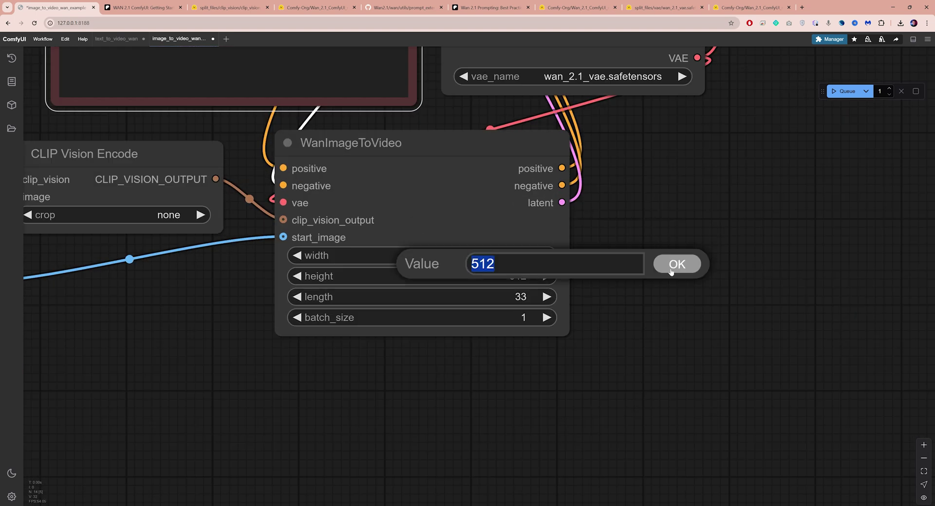
pyautogui.click(671, 269)
pyautogui.click(524, 292)
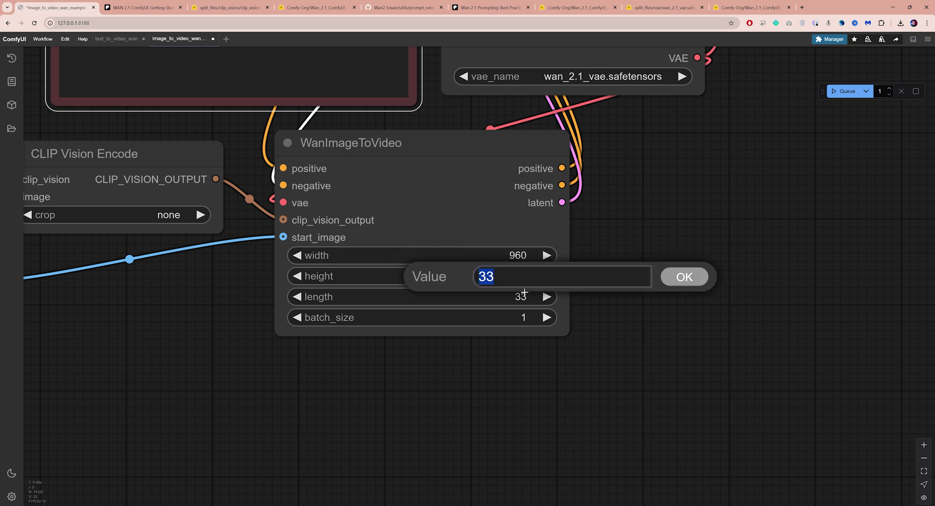
pyautogui.write('65')
pyautogui.click(680, 281)
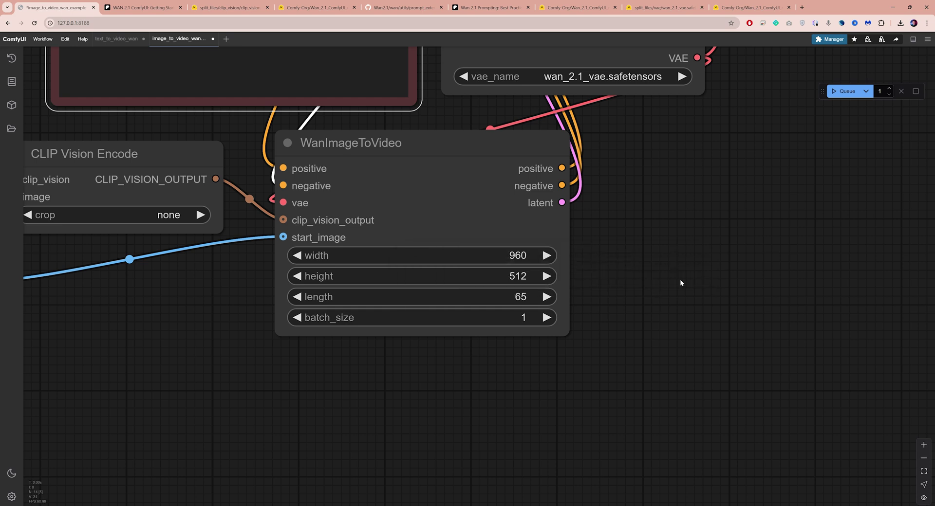
# Prefix the WEBP output Wan and re-enable the bypassed SaveWEBM node with Ctrl+B
pyautogui.scroll(-5, 677, 287)
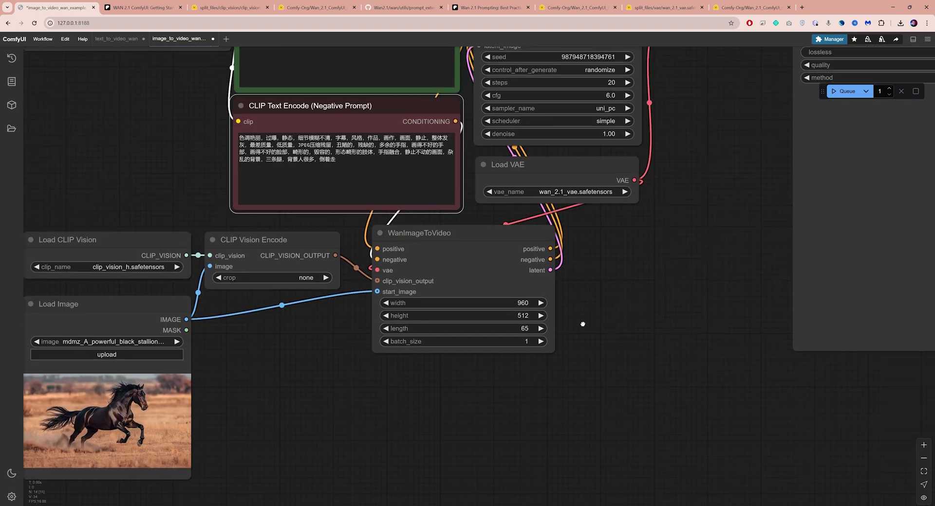
pyautogui.moveTo(672, 291); pyautogui.dragTo(436, 362)
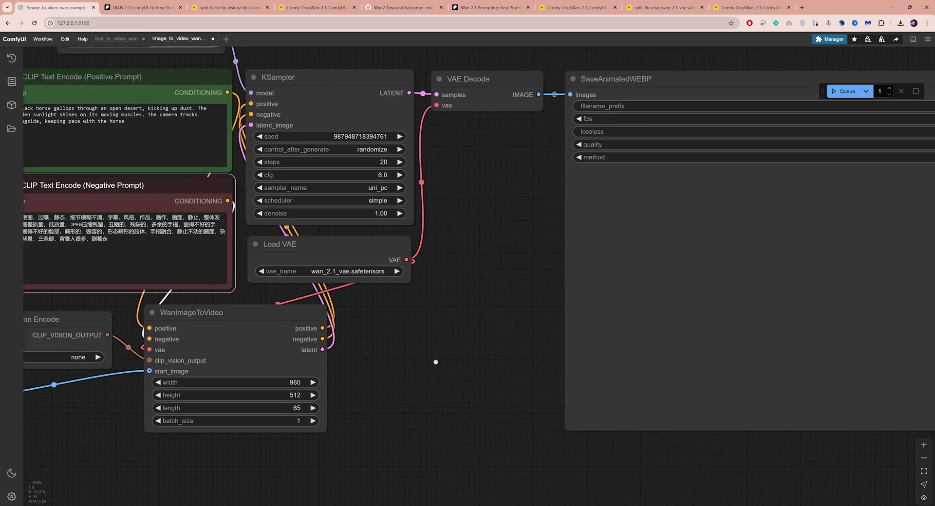
pyautogui.scroll(-2, 568, 317)
pyautogui.scroll(3, 570, 222)
pyautogui.click(554, 205)
pyautogui.write('Wan')
pyautogui.press('Return')
pyautogui.click(676, 184)
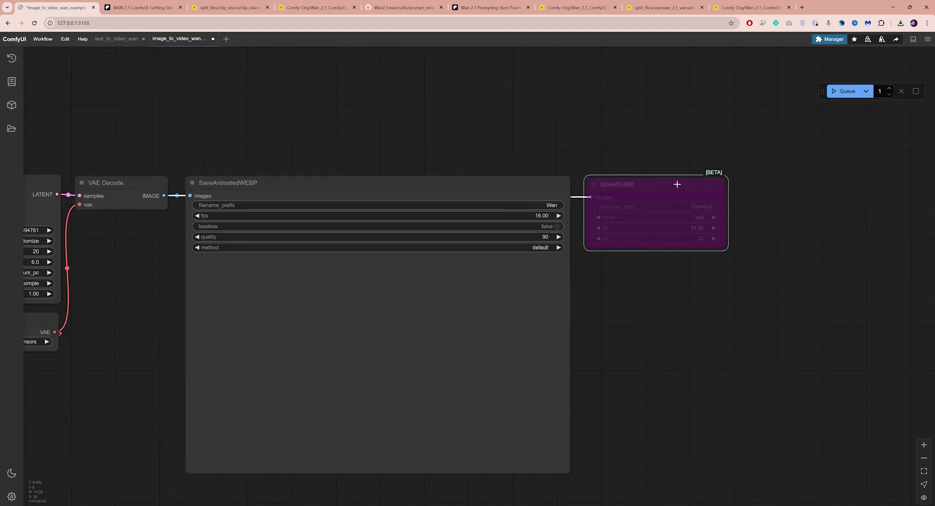
pyautogui.hotkey('ctrl', 'b')
# Give the WebM output filename prefix Wan, 16 fps and crf 20
pyautogui.click(705, 207)
pyautogui.write('W')
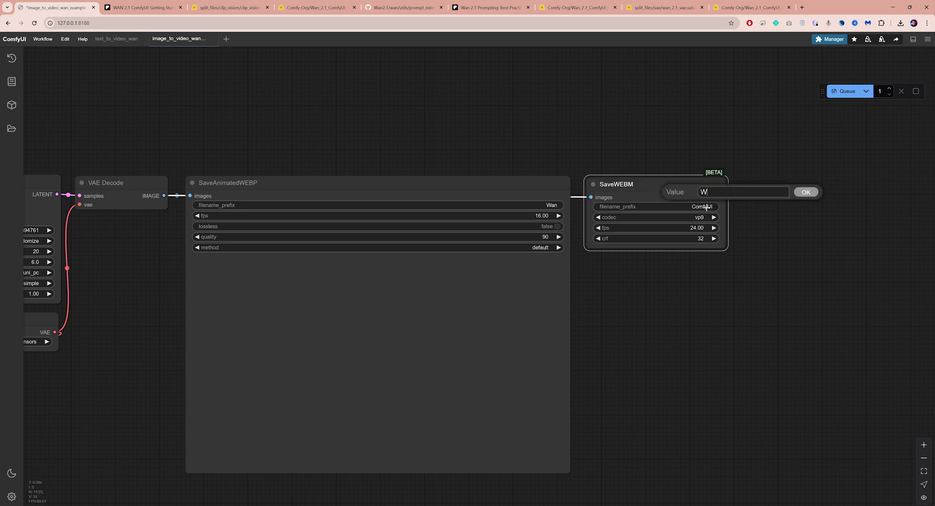
pyautogui.write('an')
pyautogui.press('Return')
pyautogui.scroll(2, 706, 208)
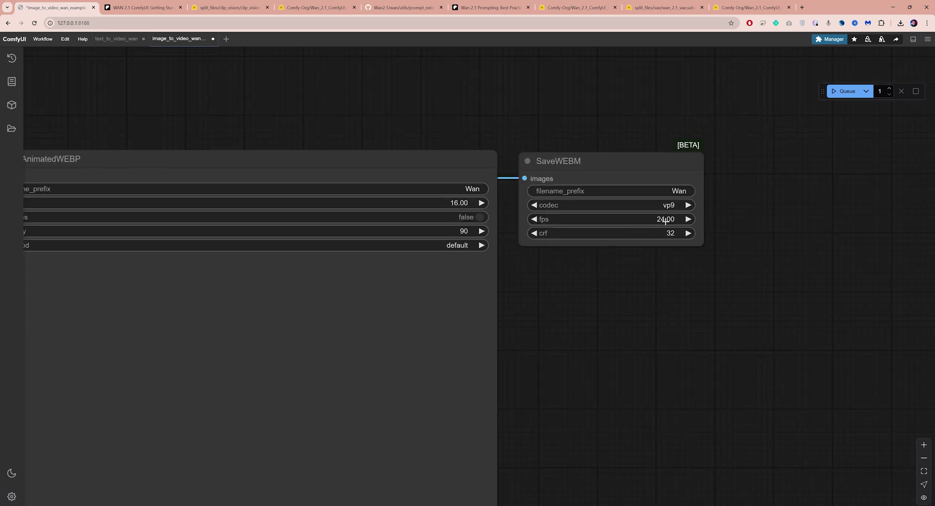
pyautogui.click(665, 222)
pyautogui.write('16')
pyautogui.press('Return')
pyautogui.click(677, 234)
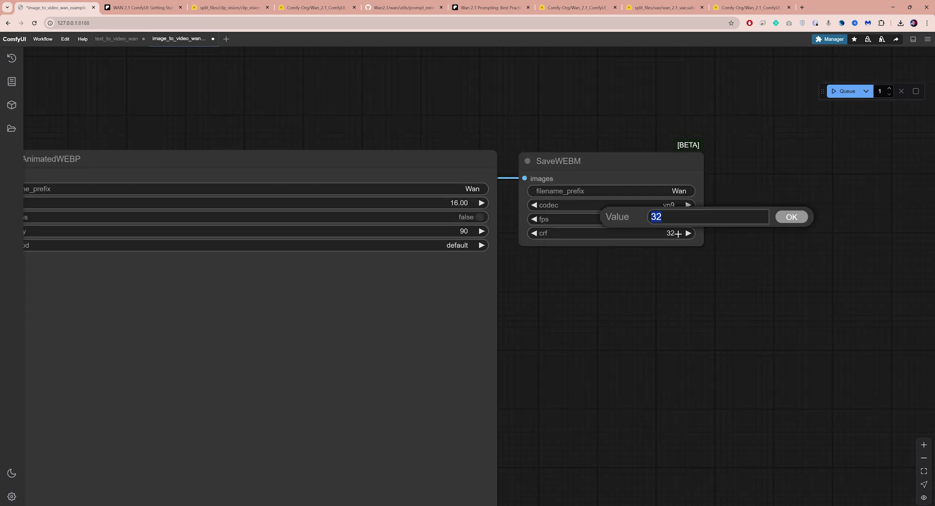
pyautogui.write('20')
pyautogui.press('Return')
pyautogui.scroll(-5, 677, 233)
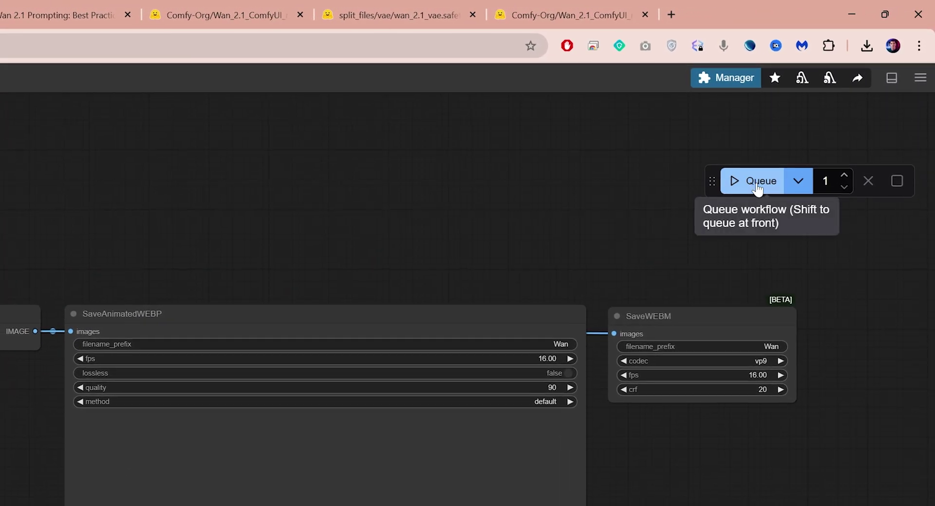
# Start a generation, then cancel the running job
pyautogui.click(758, 189)
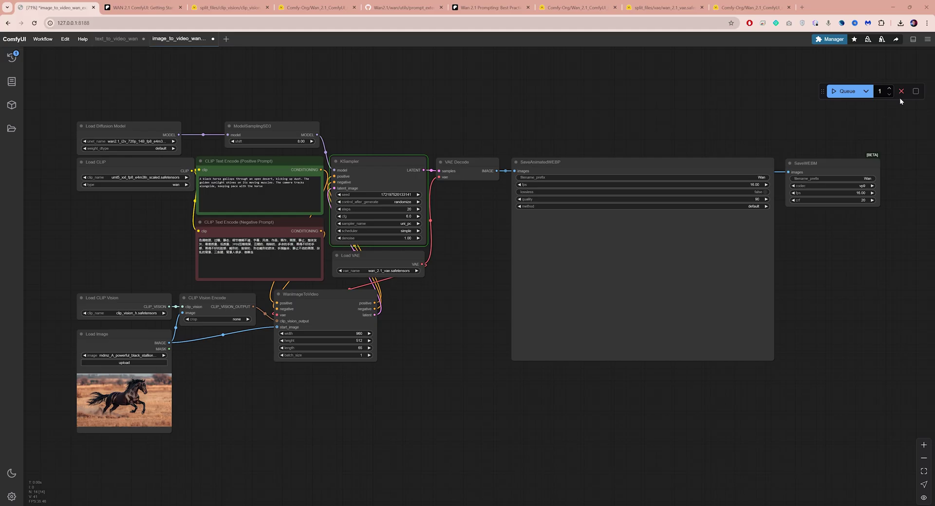
pyautogui.click(901, 92)
pyautogui.click(902, 93)
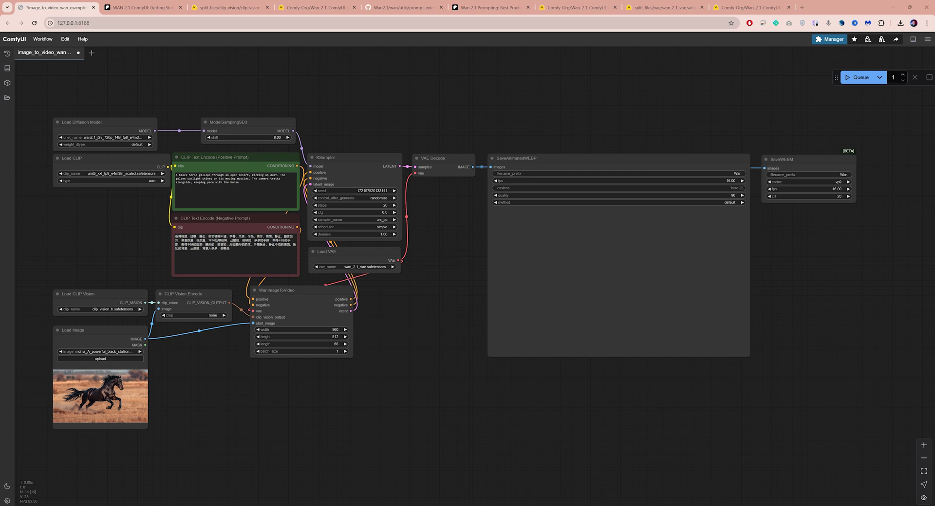
# Change the video length to 49 frames and queue the generation again
pyautogui.scroll(6, 310, 381)
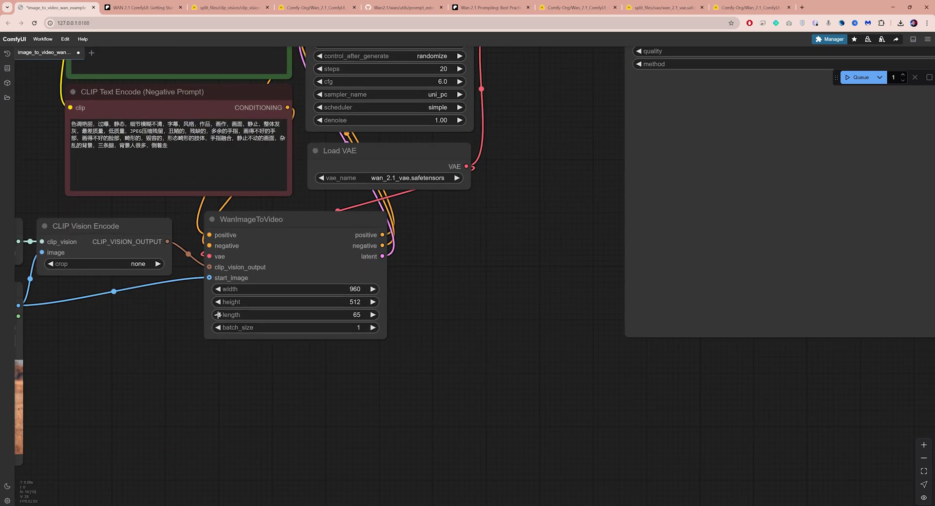
pyautogui.click(376, 314)
pyautogui.scroll(-6, 466, 355)
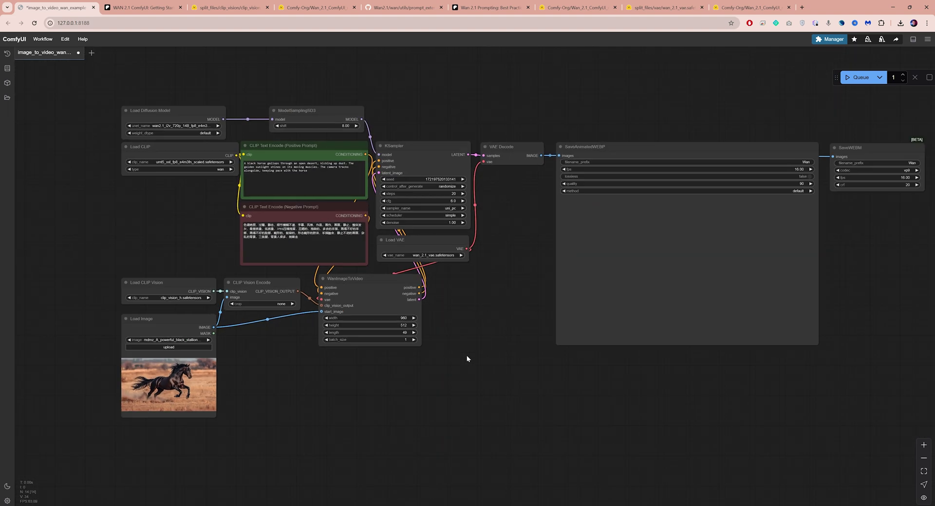
pyautogui.click(852, 82)
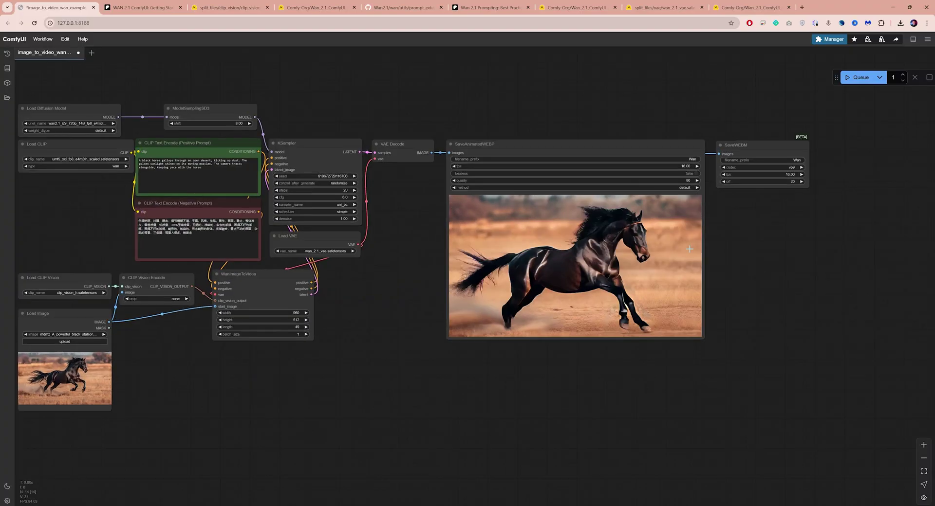
pyautogui.scroll(3, 758, 239)
pyautogui.scroll(1, 759, 237)
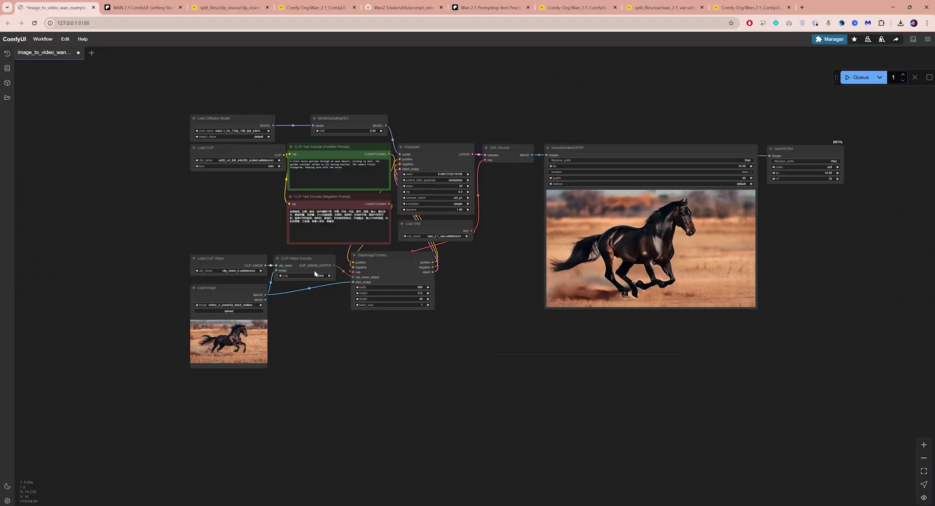
# Switch unet_name to the 480p image-to-video model
pyautogui.scroll(6, 253, 110)
pyautogui.scroll(3, 225, 115)
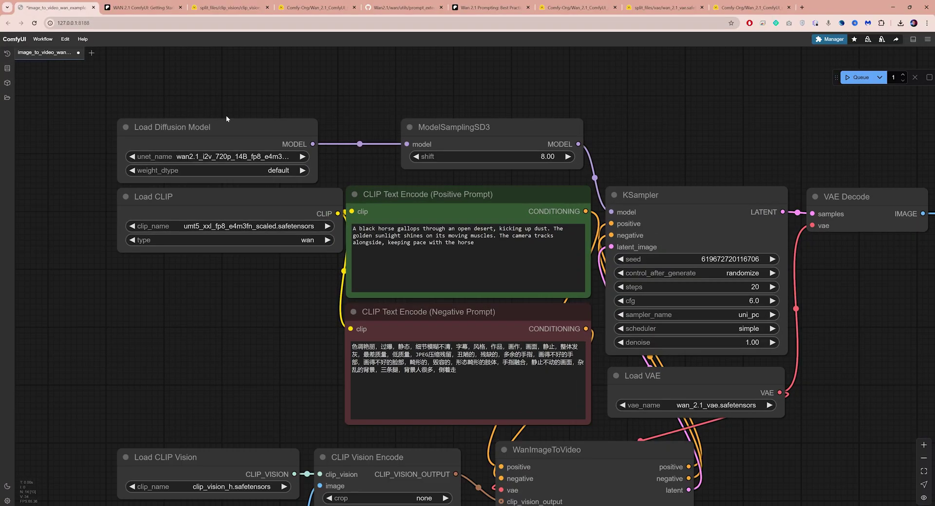
pyautogui.click(215, 157)
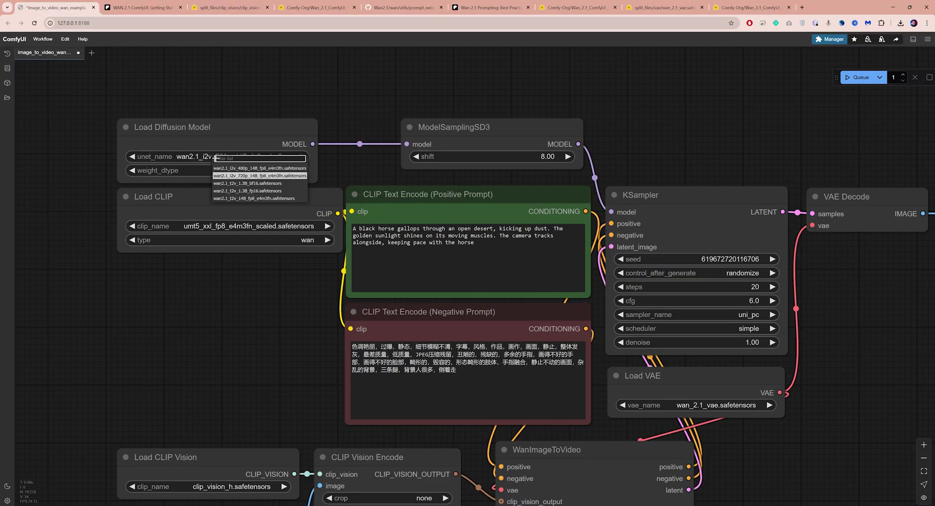
pyautogui.click(250, 168)
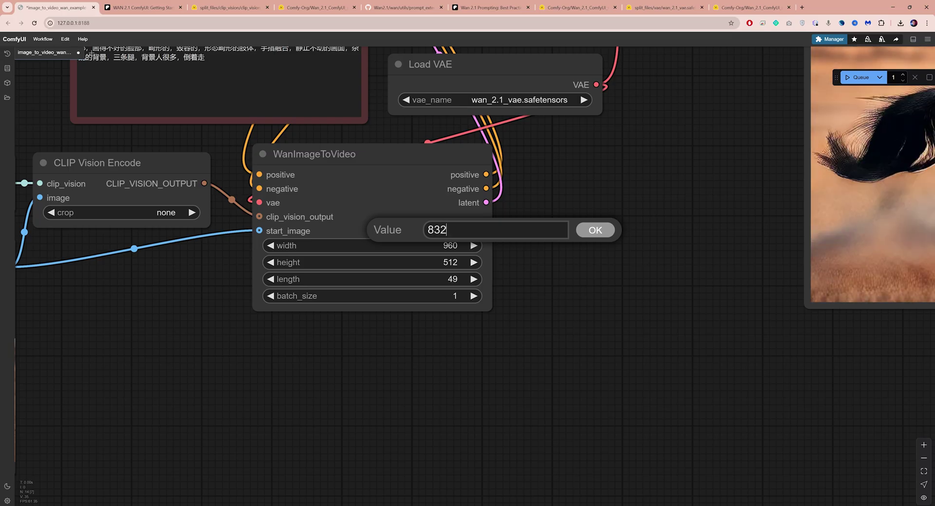
# Set the video to 832×480 with a length of 33 frames
pyautogui.press('Return')
pyautogui.click(442, 263)
pyautogui.write('480')
pyautogui.press('Return')
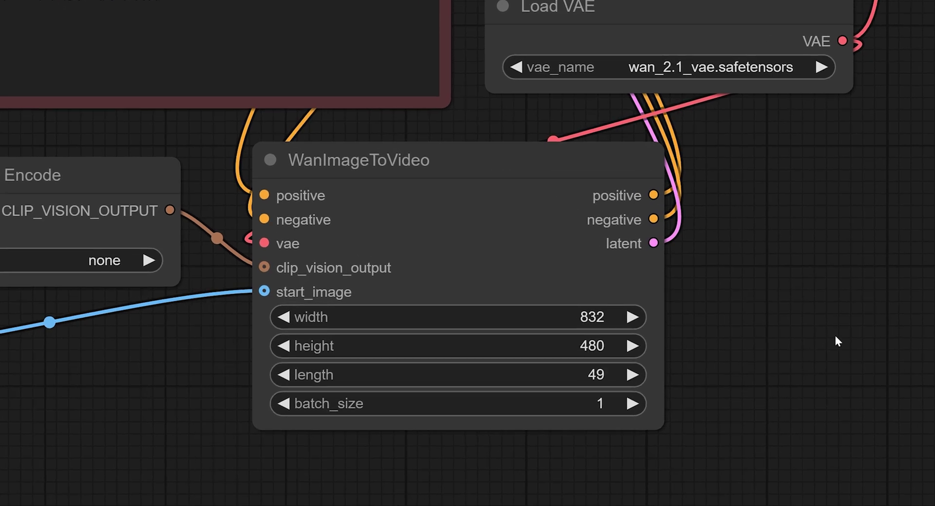
pyautogui.click(283, 375)
pyautogui.click(284, 375)
pyautogui.click(283, 375)
pyautogui.click(283, 375)
pyautogui.click(284, 375)
pyautogui.click(631, 375)
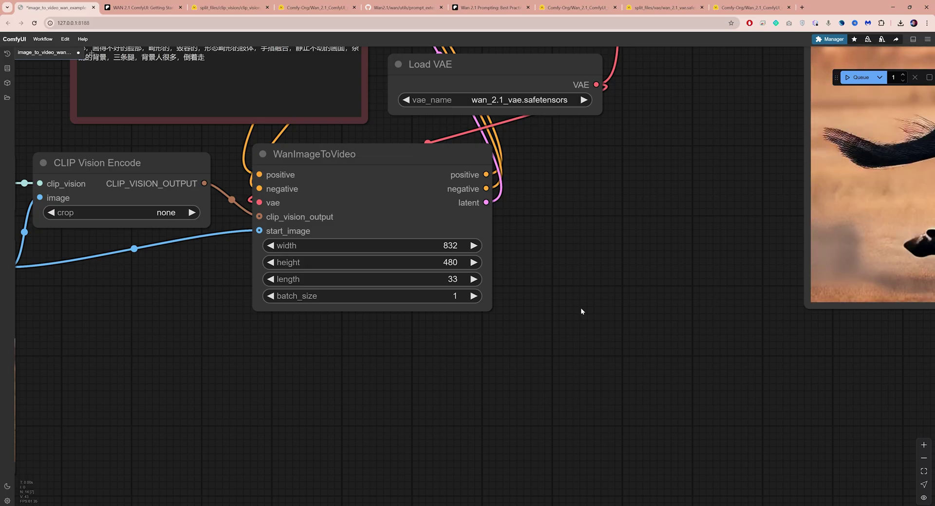
pyautogui.scroll(-6, 507, 314)
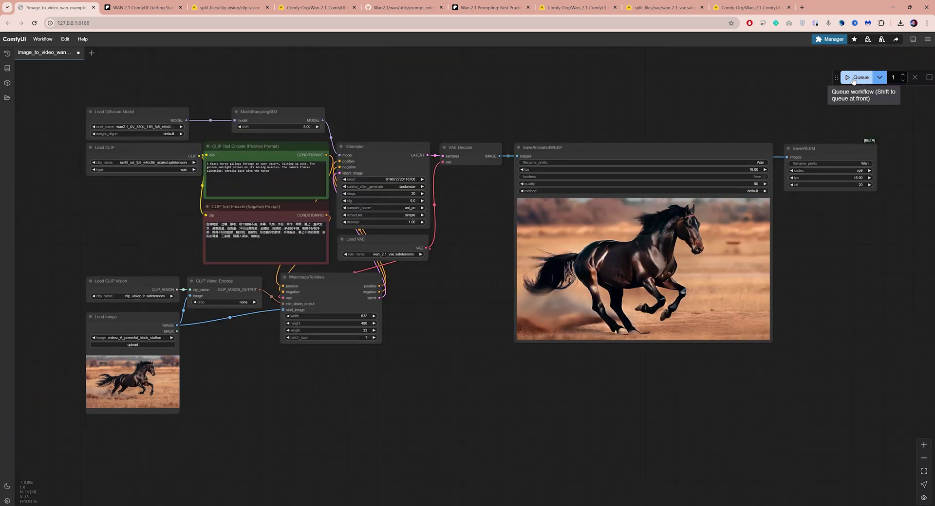
# Queue the 480p run and wait for the new horse animation in SaveAnimatedWEBP
pyautogui.click(853, 79)
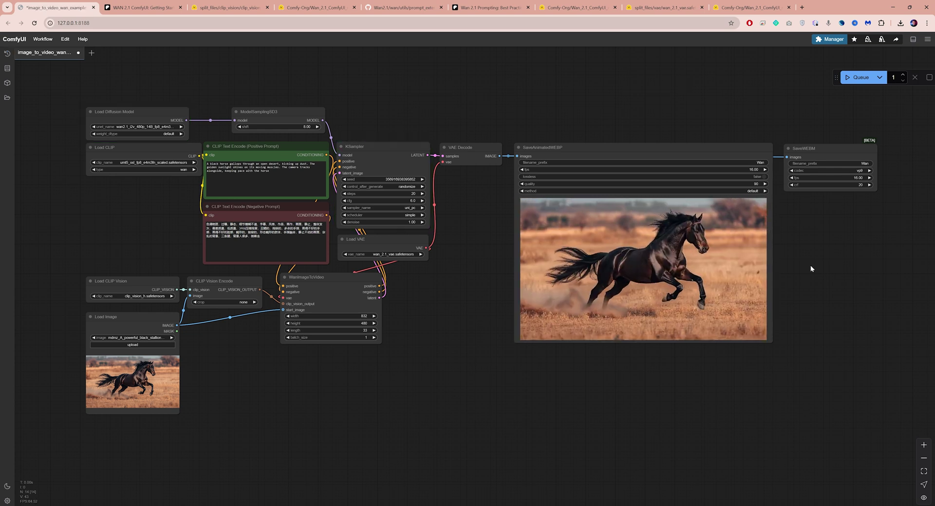
pyautogui.scroll(6, 811, 262)
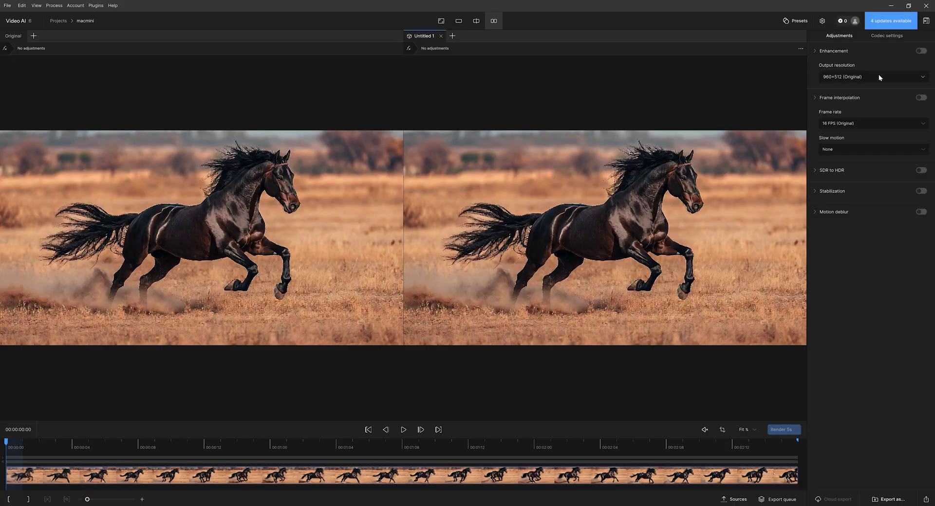
# Set the output resolution to 2x Upscale, making the horse clip 1920×1024
pyautogui.click(854, 99)
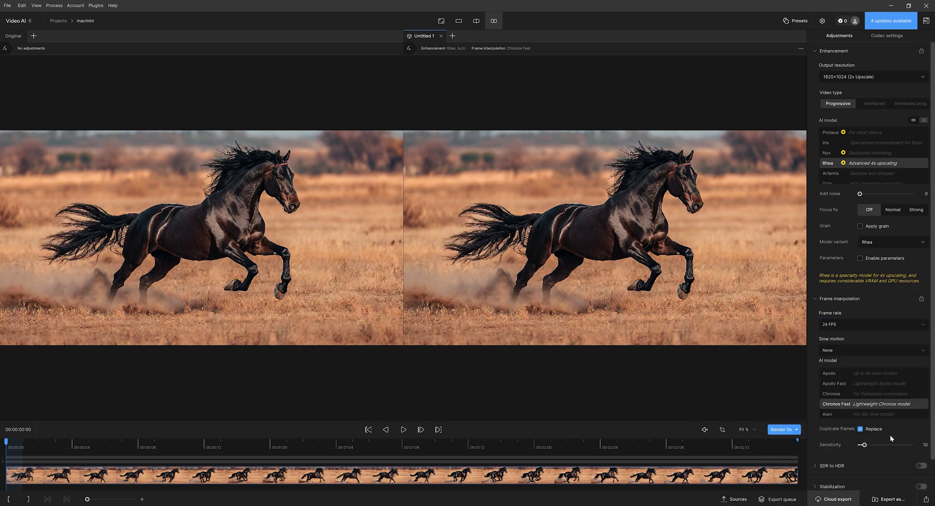
pyautogui.scroll(-1, 898, 431)
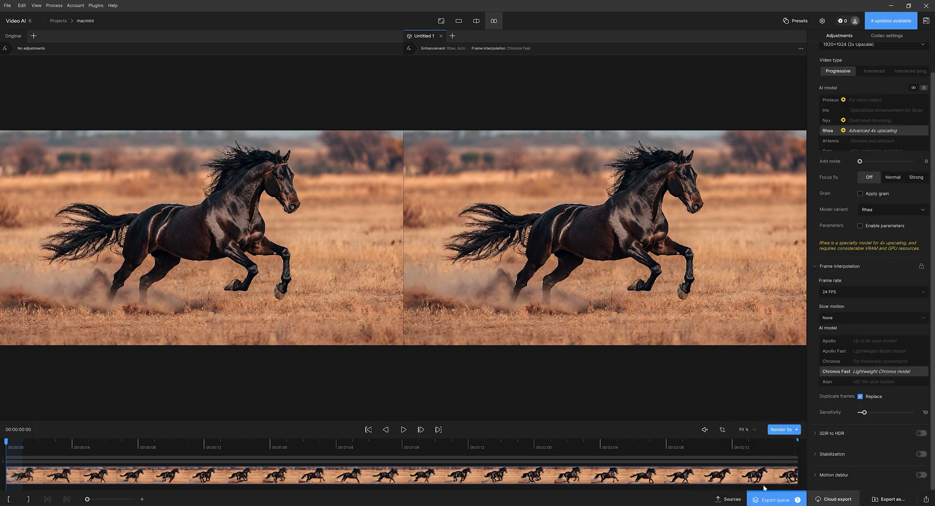